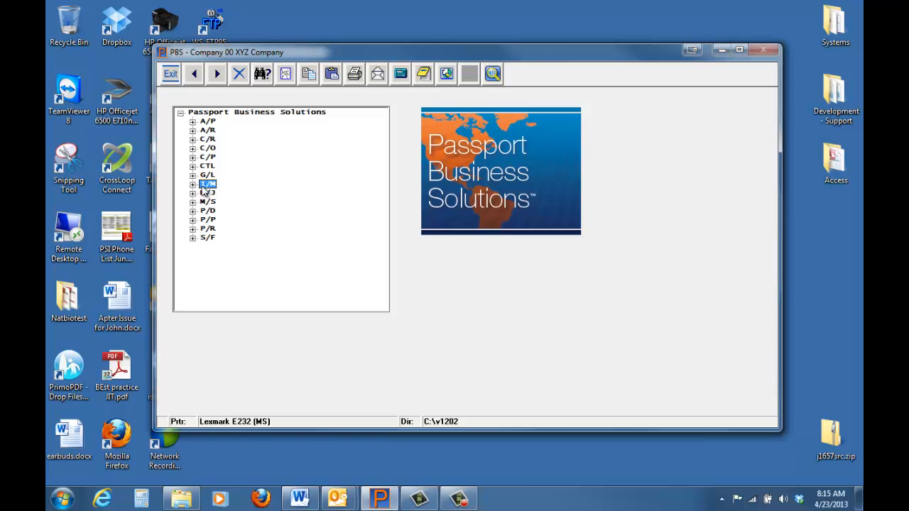
# Step: Open the Item masters Enter function under I/M and switch it to the character-mode screen
pyautogui.doubleClick(205, 186)
pyautogui.click(203, 167)
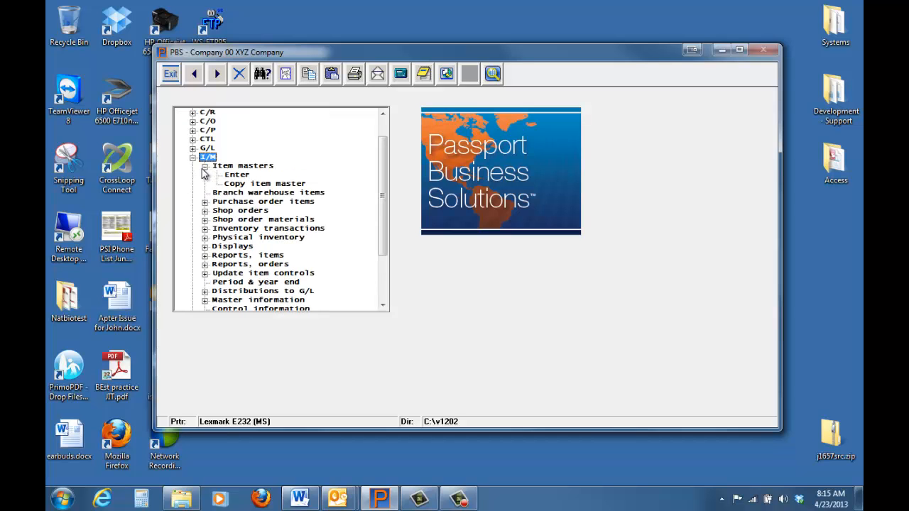
pyautogui.doubleClick(237, 174)
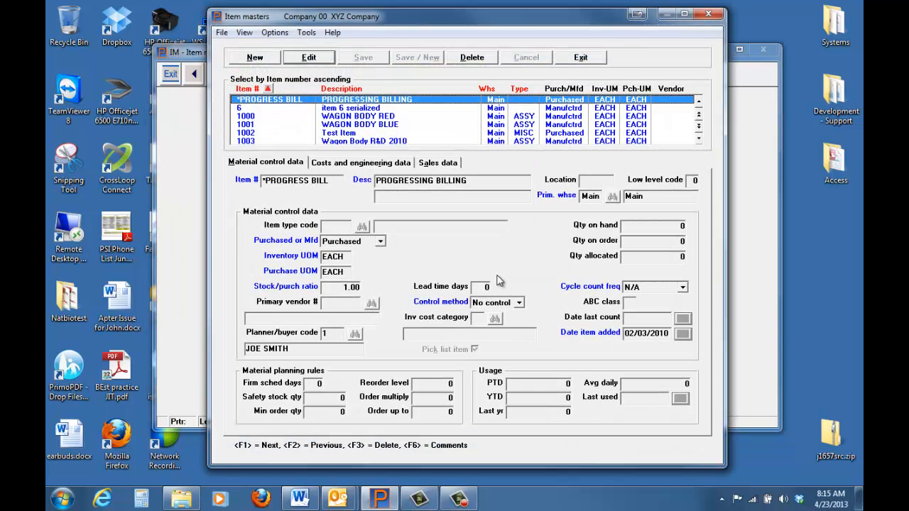
pyautogui.hotkey('ctrl', 'F10')
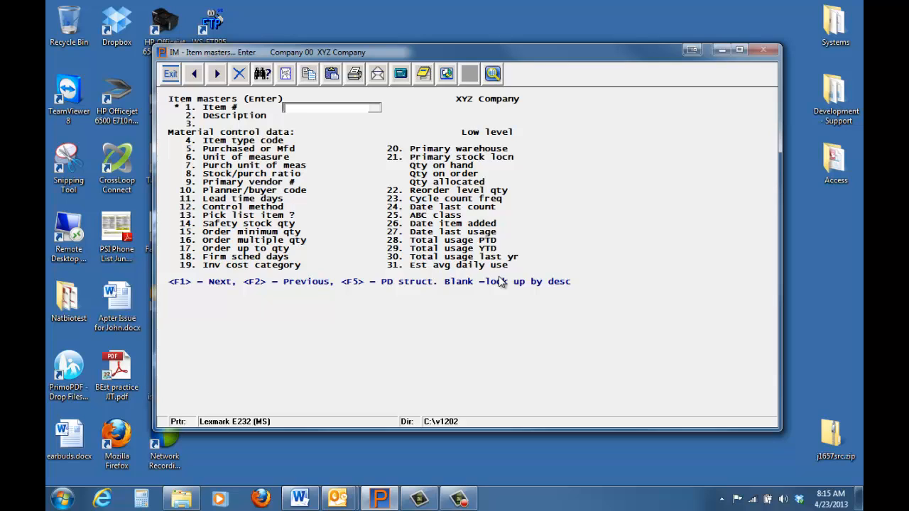
# Step: Review the first item's material control and cost and engineering data in character mode, and return to the graphical view
pyautogui.press('F1')
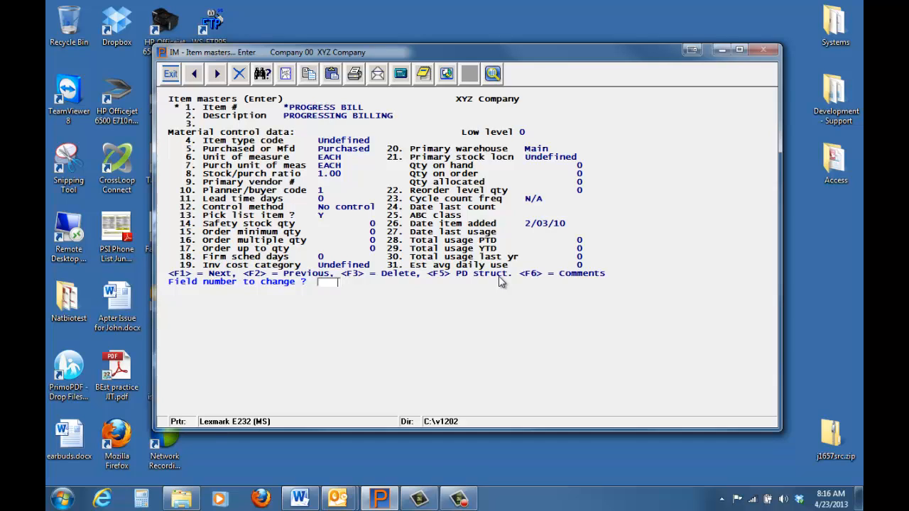
pyautogui.press('Return')
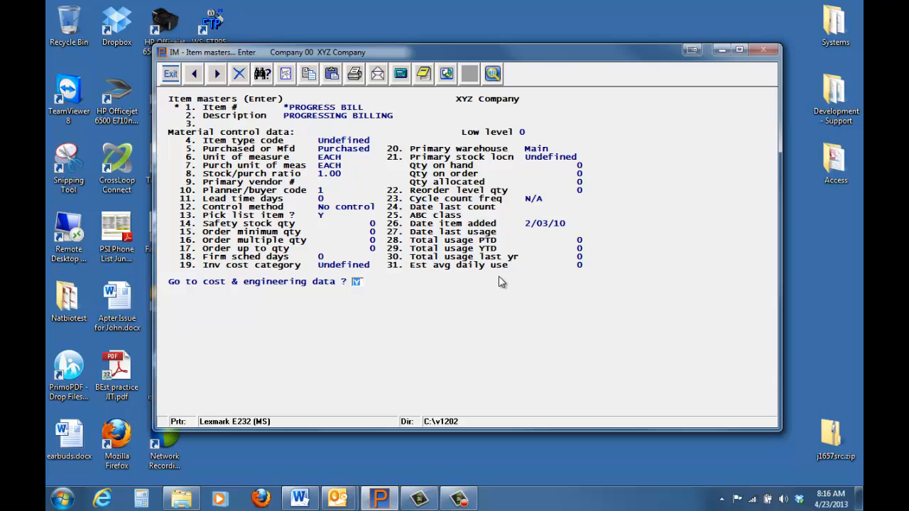
pyautogui.press('Return')
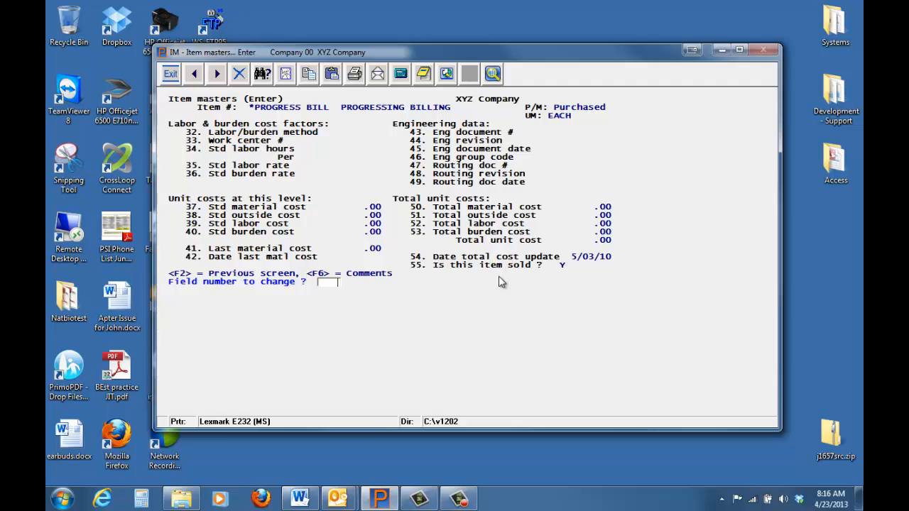
pyautogui.press('Return')
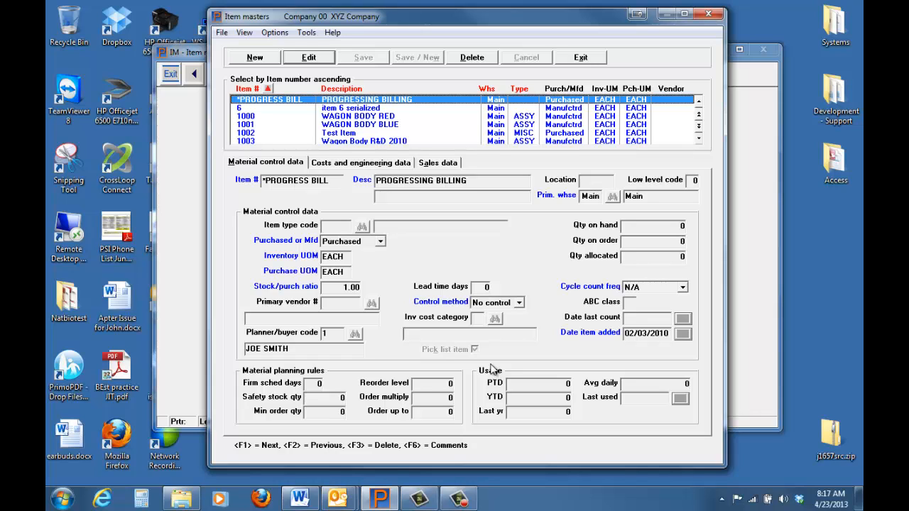
# Step: Review the *PROGRESS BILL item's costs and engineering data and sales data, ending on its material control data
pyautogui.click(368, 164)
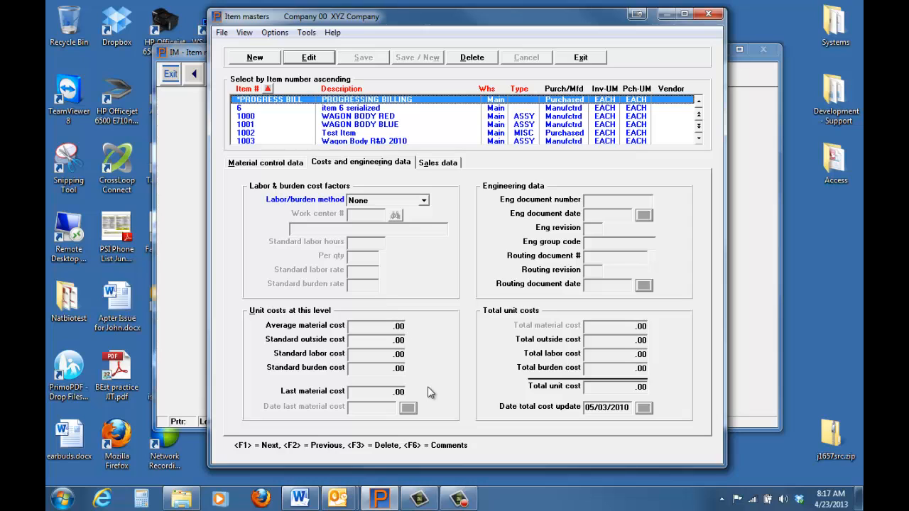
pyautogui.click(437, 163)
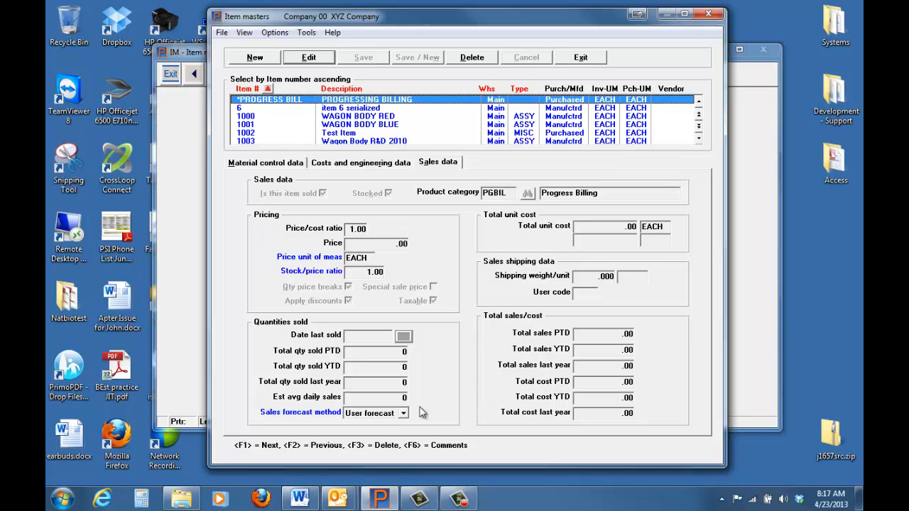
pyautogui.click(279, 163)
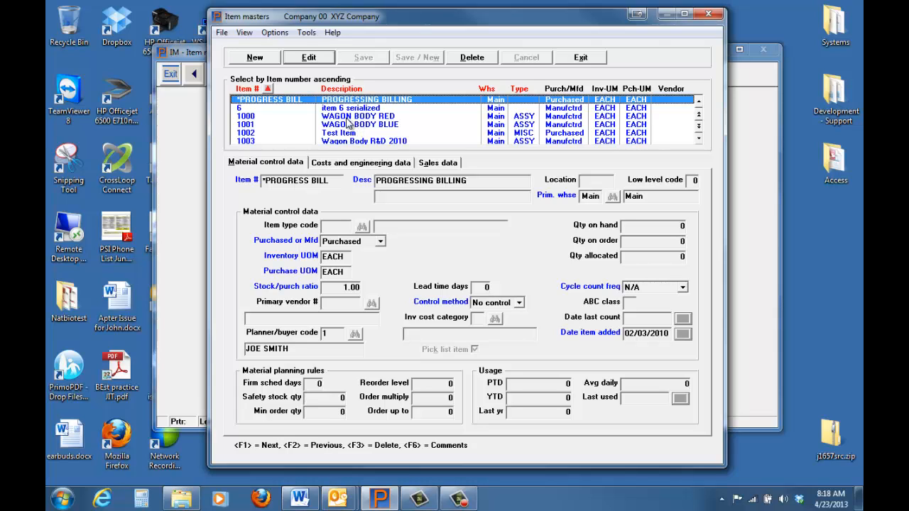
# Step: Find the items starting with "mlrw" and view the costs, material control and sales data of MLRW-10
pyautogui.write('mlrw')
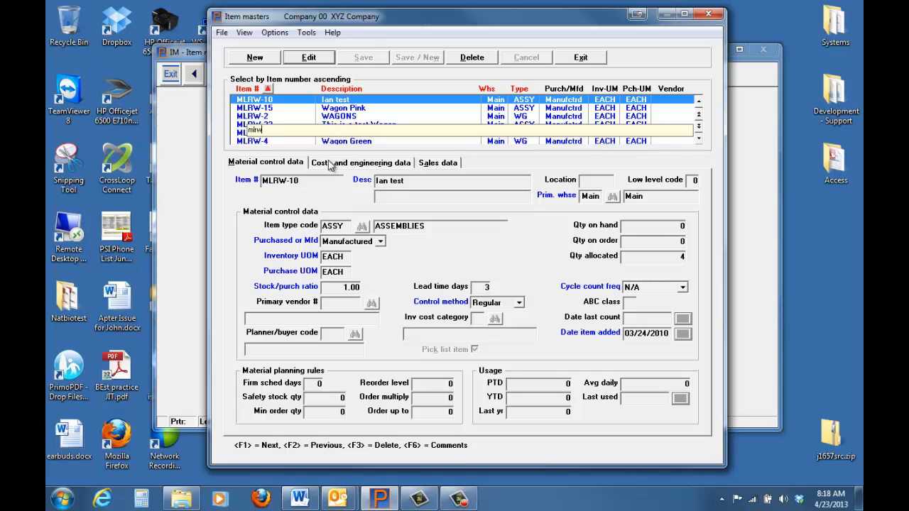
pyautogui.click(378, 168)
pyautogui.click(441, 163)
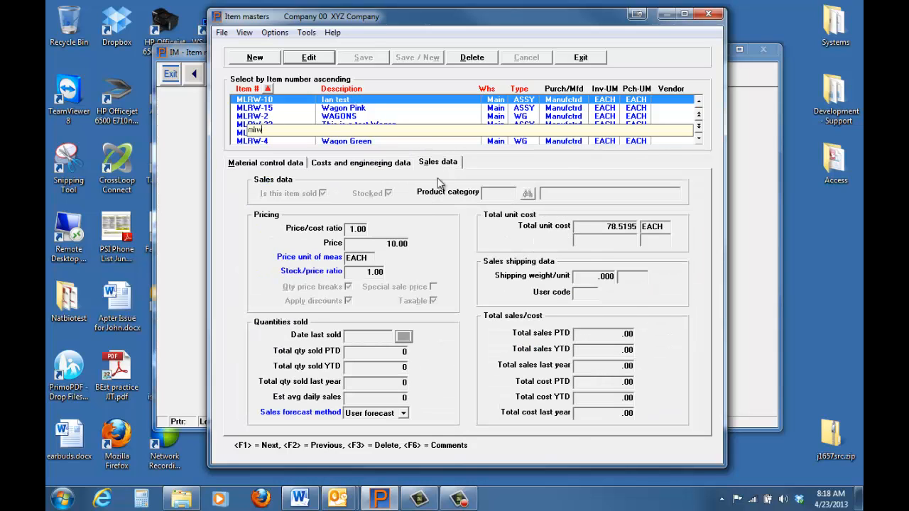
pyautogui.click(277, 163)
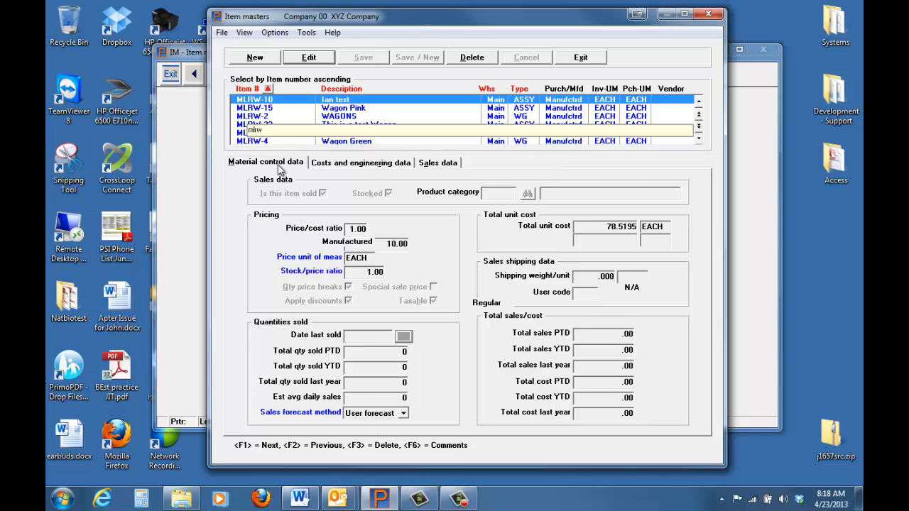
pyautogui.click(436, 164)
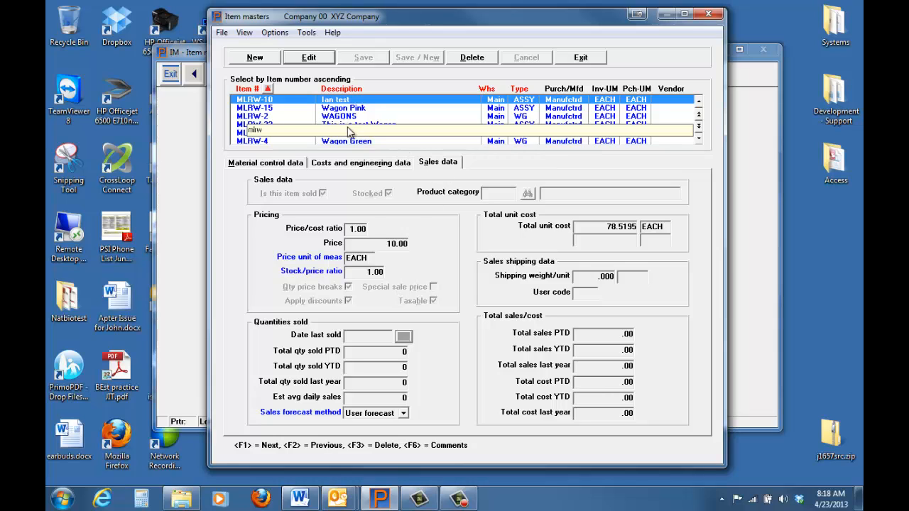
# Step: Edit item MLRW-10, setting its description to "My Little Blue Wagon" and its inventory cost category to F, Finished Goods
pyautogui.click(314, 60)
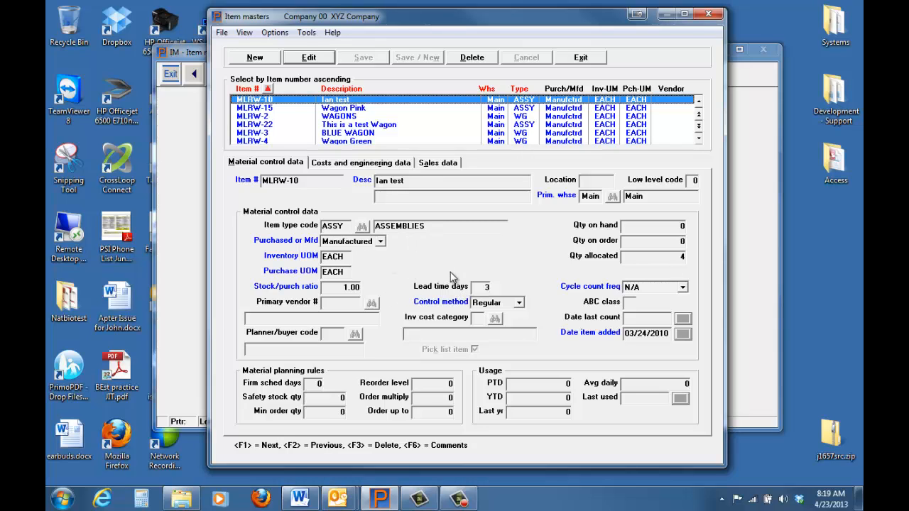
pyautogui.click(327, 61)
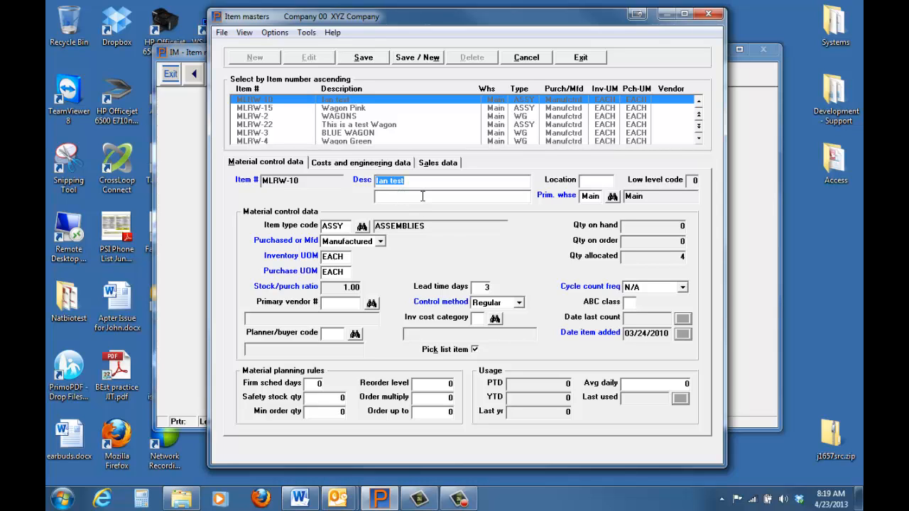
pyautogui.write('My Little Blue Wagon')
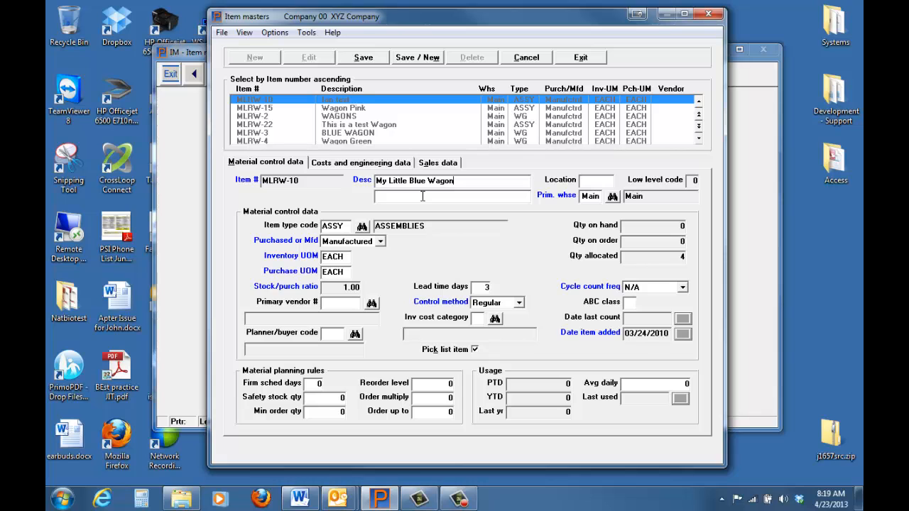
pyautogui.click(495, 319)
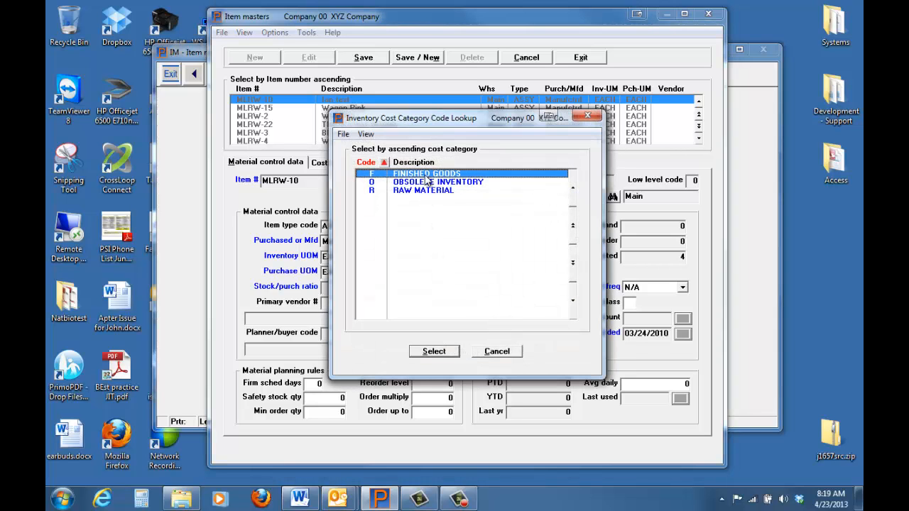
pyautogui.click(433, 351)
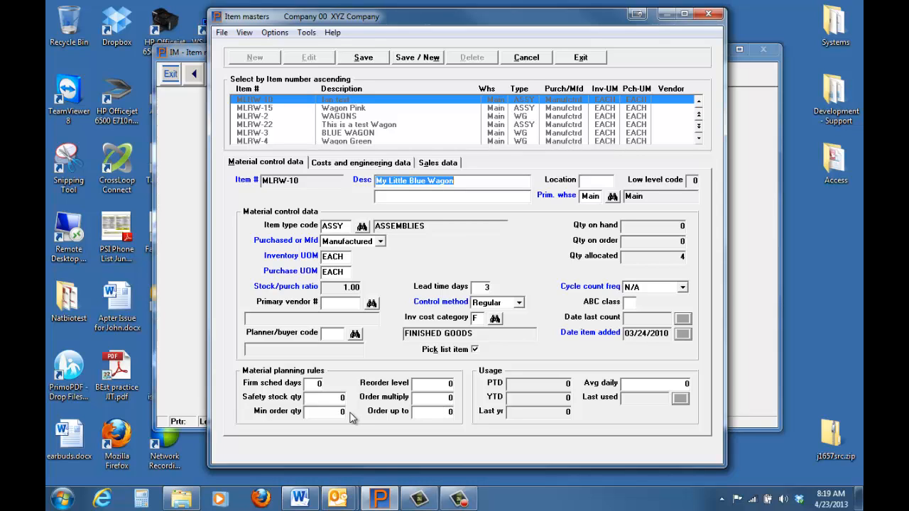
# Step: Set the item's reorder level to 10 and save the record
pyautogui.click(437, 383)
pyautogui.write('10')
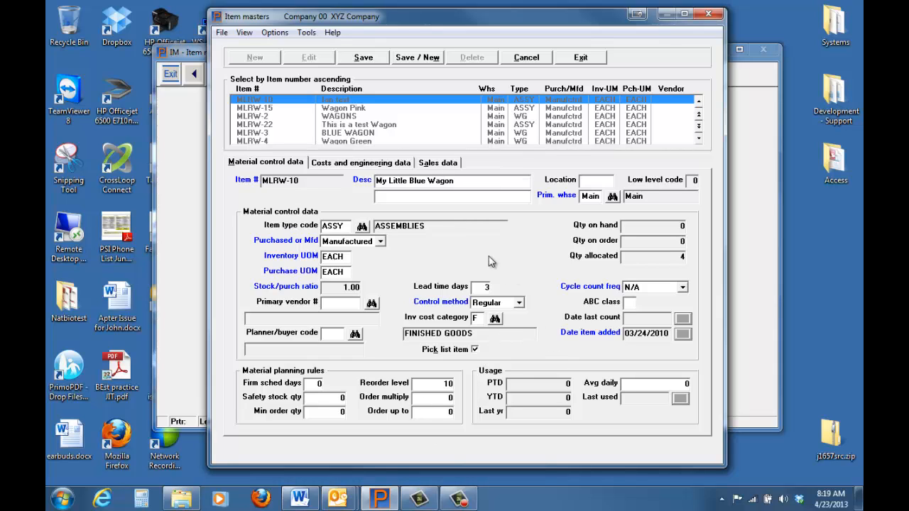
pyautogui.click(387, 63)
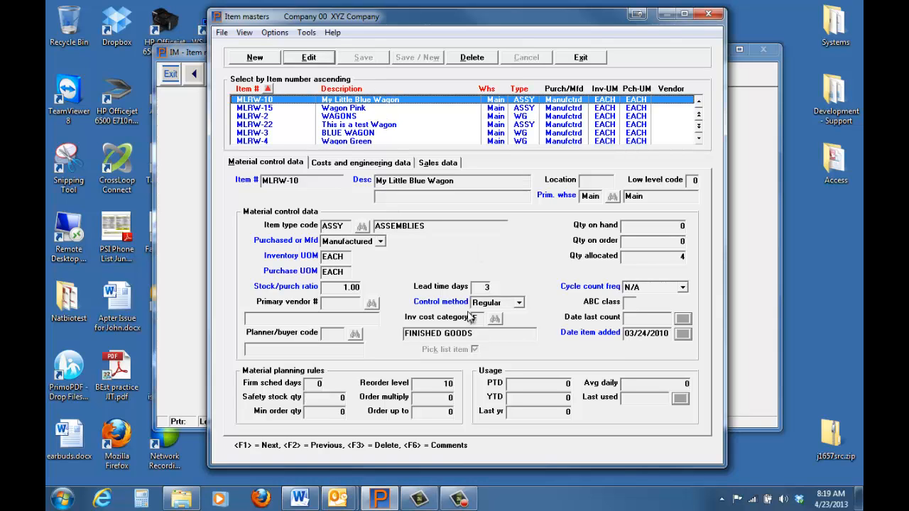
# Step: Edit MLRW-10 again, adding "Test" as the second description line and setting the price to 15.00, and save it
pyautogui.click(333, 61)
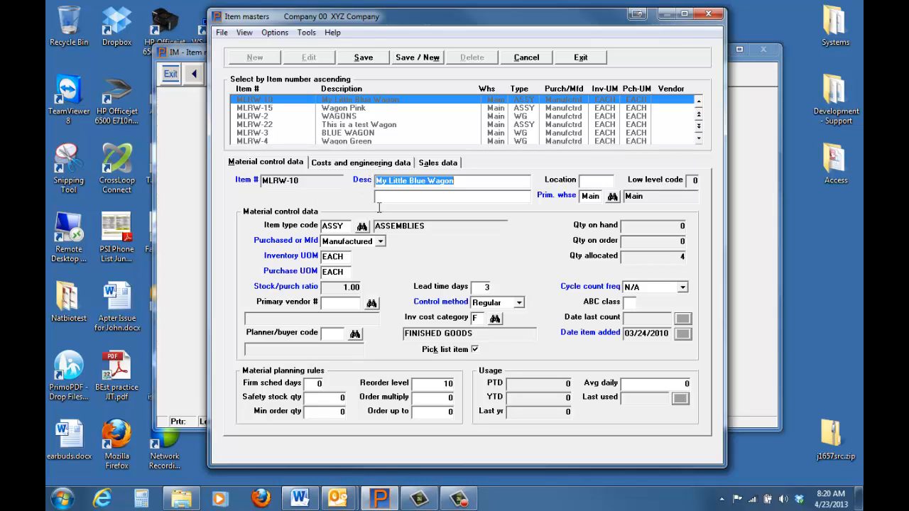
pyautogui.click(398, 197)
pyautogui.write('Test')
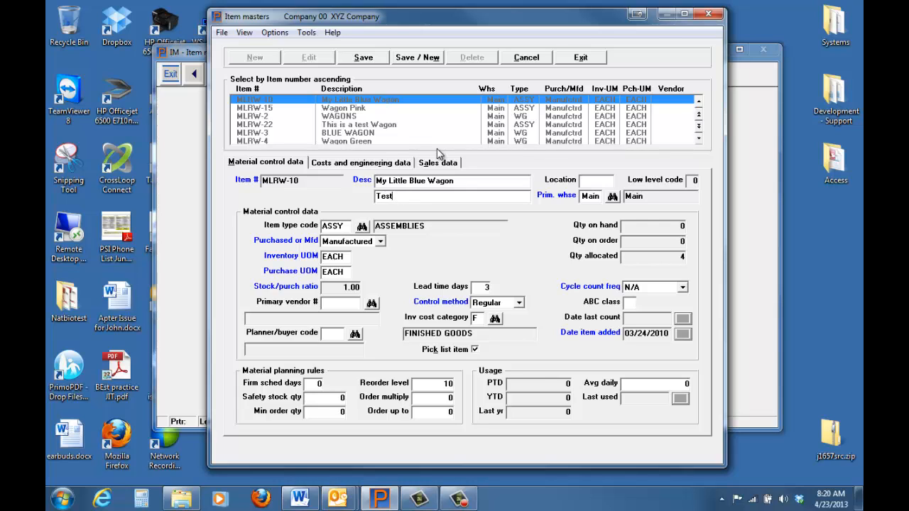
pyautogui.click(437, 162)
pyautogui.click(392, 243)
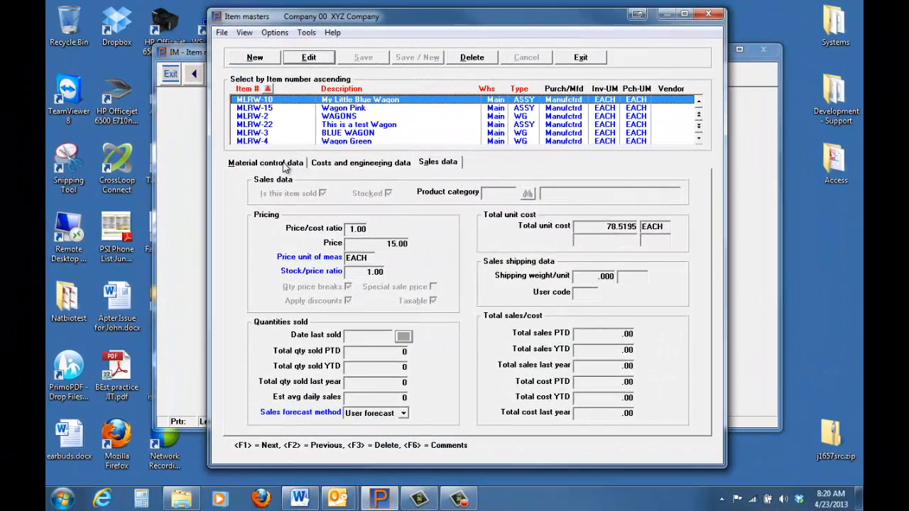
pyautogui.click(284, 165)
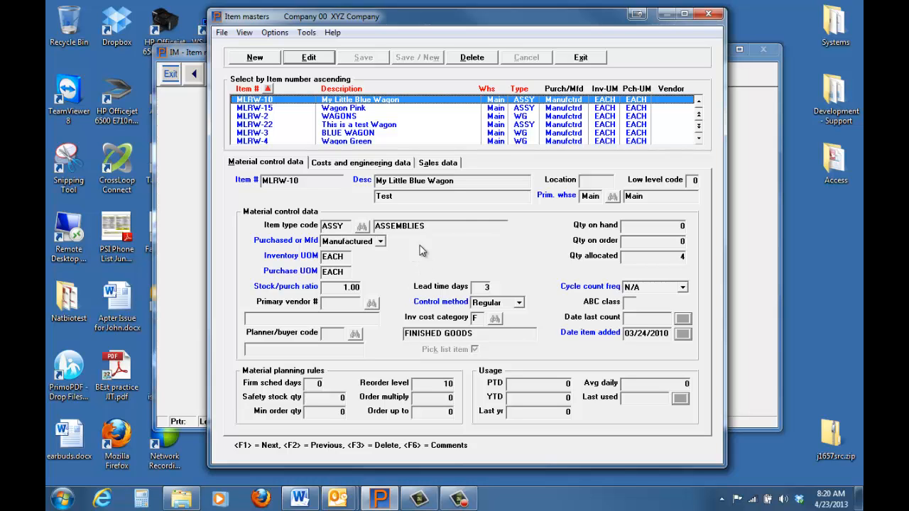
# Step: Exit Item masters and collapse the I/M module in the menu tree
pyautogui.click(586, 58)
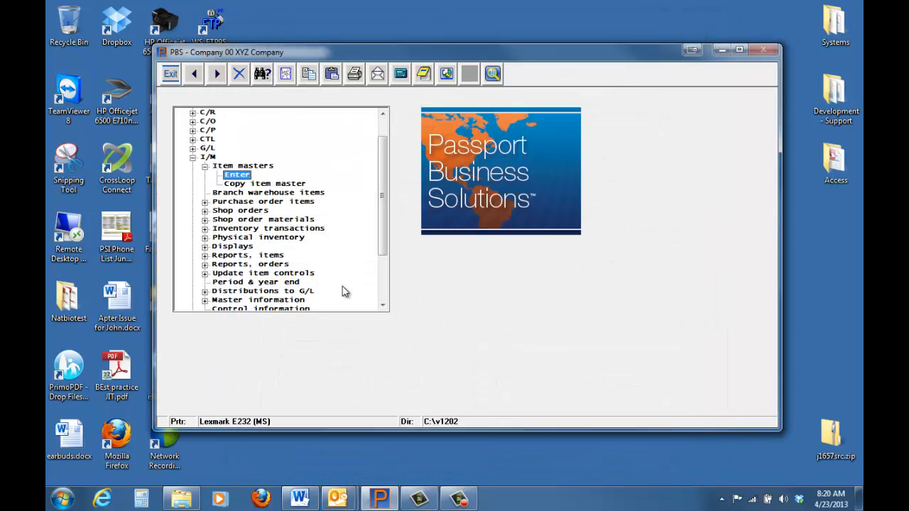
pyautogui.click(204, 167)
pyautogui.click(193, 157)
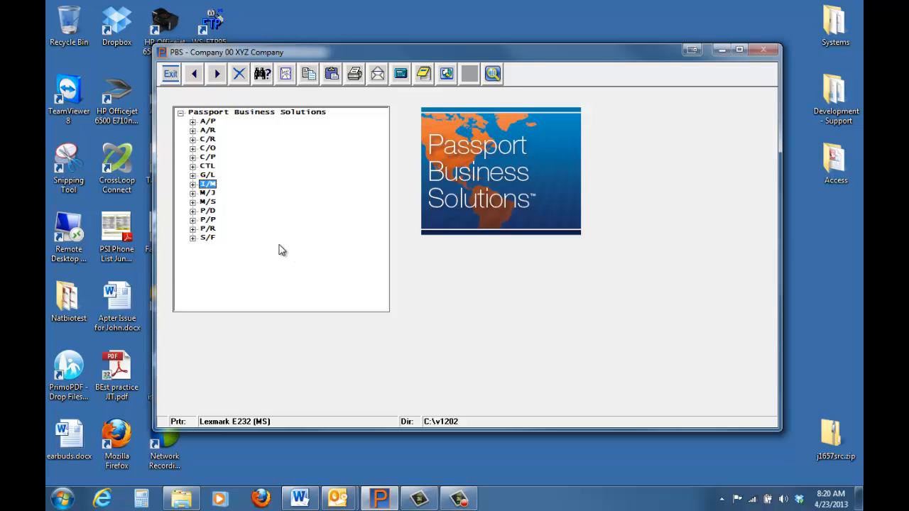
# Step: Open the Sales orders Enter function under C/O and switch it to the character-mode screen
pyautogui.click(192, 149)
pyautogui.click(205, 156)
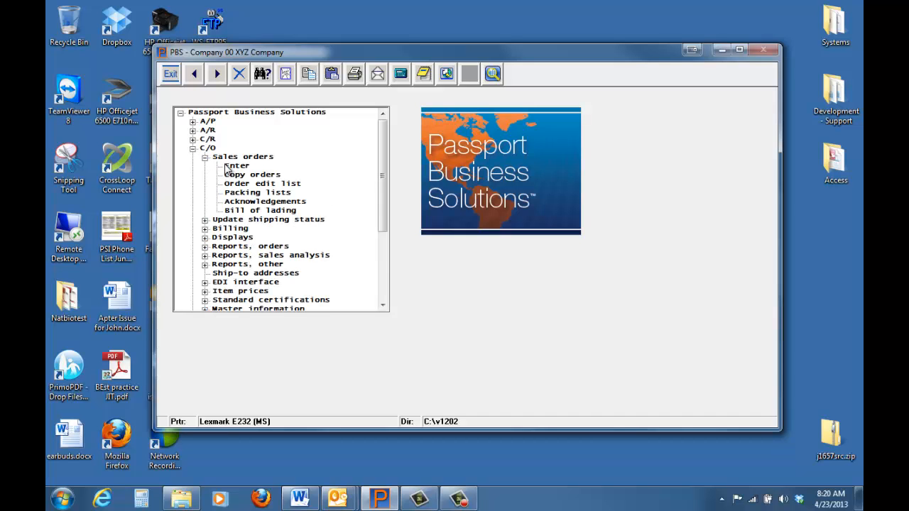
pyautogui.doubleClick(237, 166)
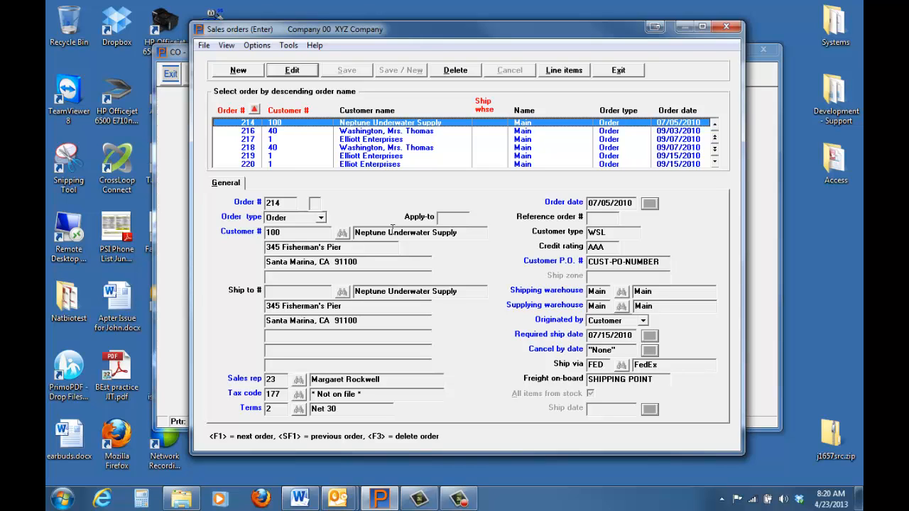
pyautogui.press('Escape')
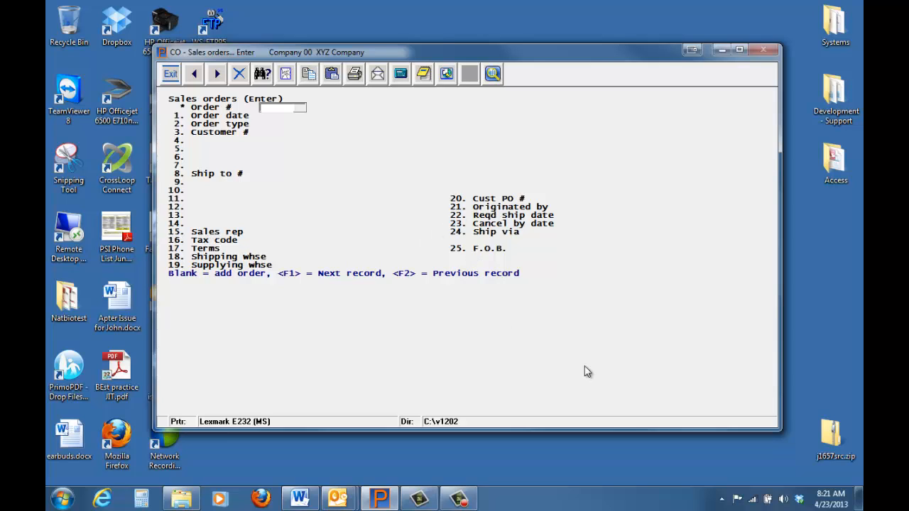
# Step: Start a new sales order with the date 4/23/13 and the type Order
pyautogui.press('Return')
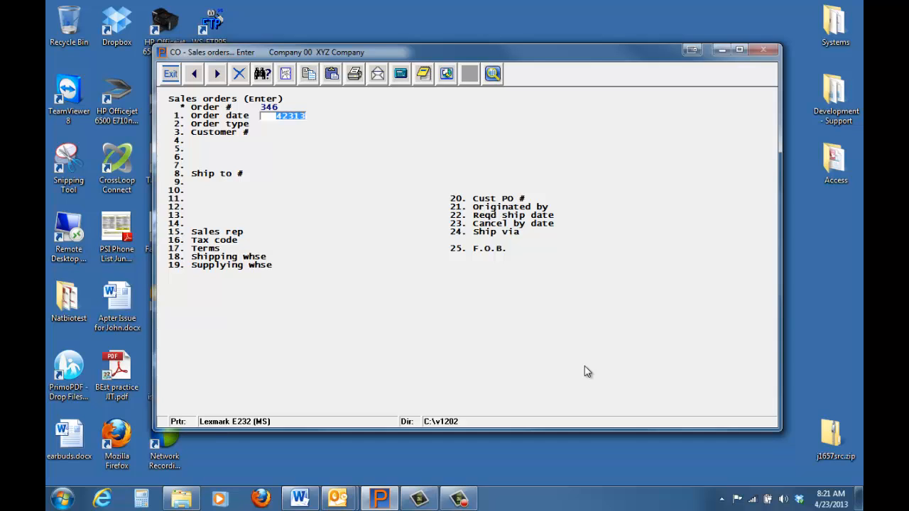
pyautogui.press('Return')
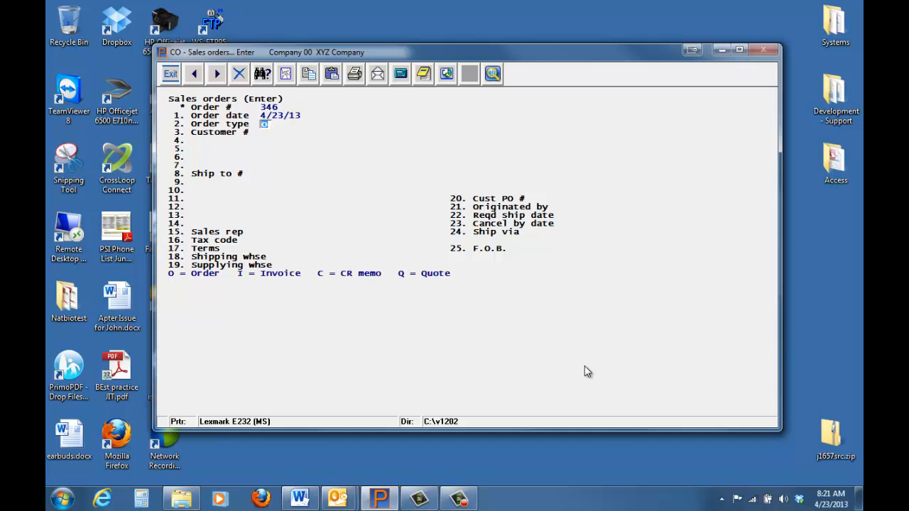
pyautogui.press('Return')
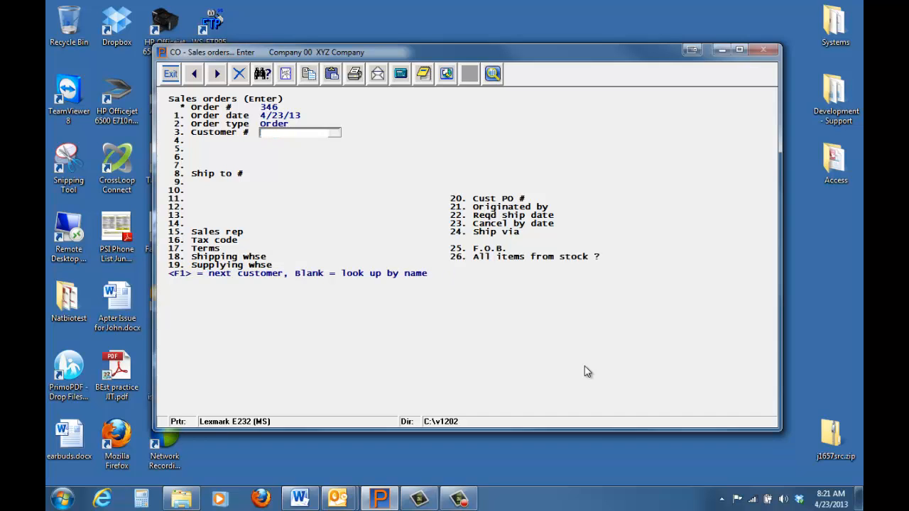
# Step: Look up the customers and select Elliott Enterprises for the sales order
pyautogui.write('1')
pyautogui.press('BackSpace')
pyautogui.press('F8')
pyautogui.press('Down')
pyautogui.press('Down')
pyautogui.press('Down')
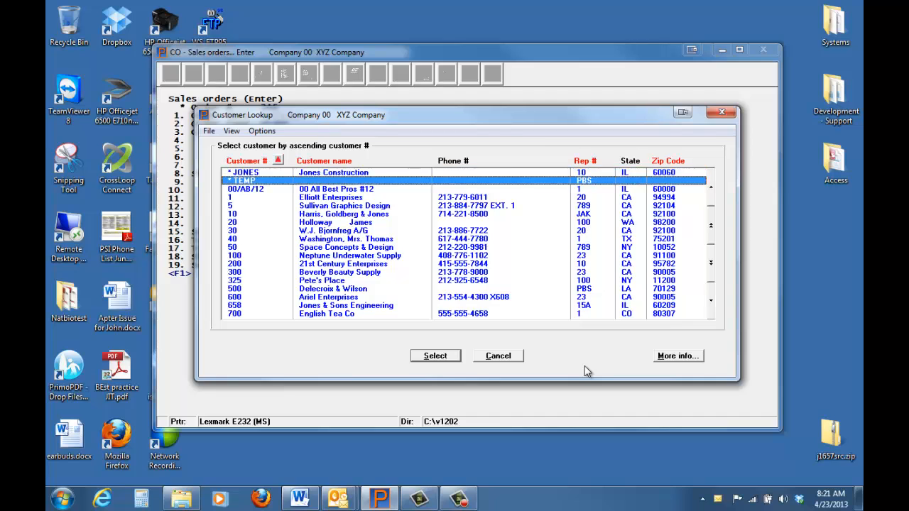
pyautogui.press('Return')
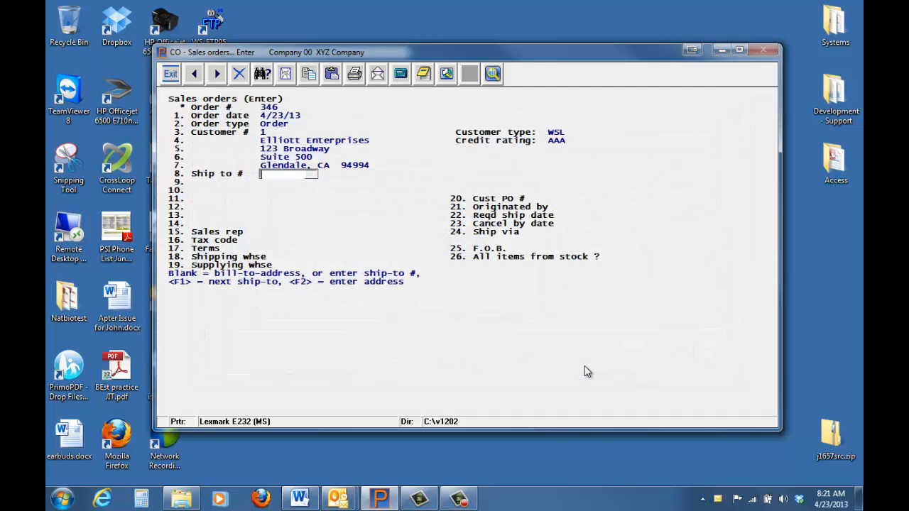
# Step: Use the bill-to address as ship-to and accept the sales rep, tax code, terms and Main warehouses for the order
pyautogui.press('Return')
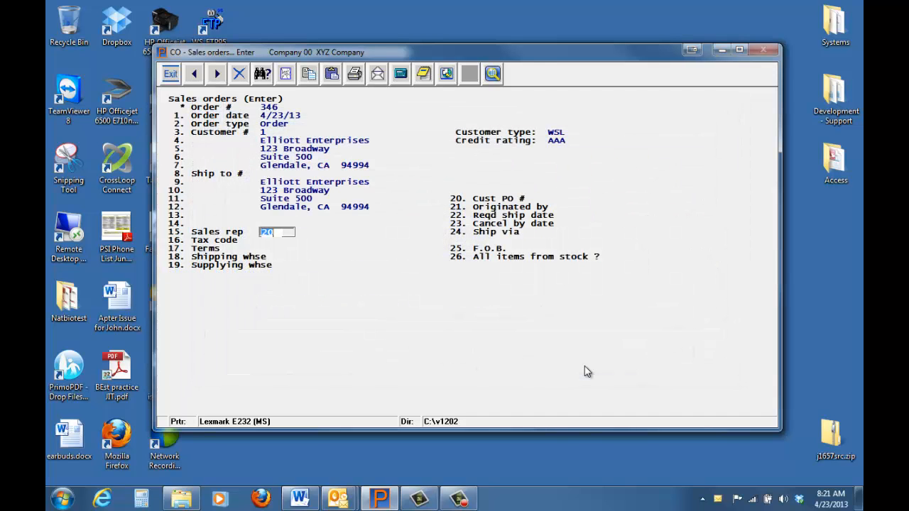
pyautogui.press('Return')
pyautogui.press('Return')
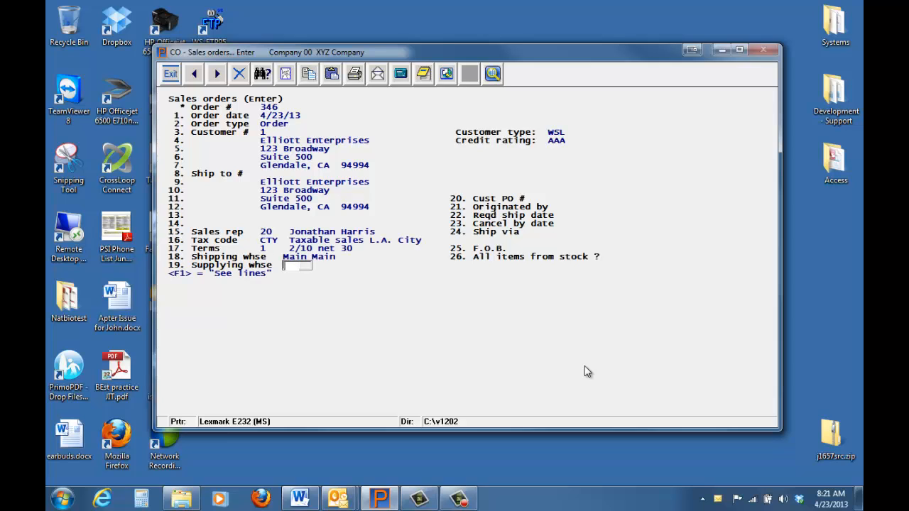
pyautogui.press('Return')
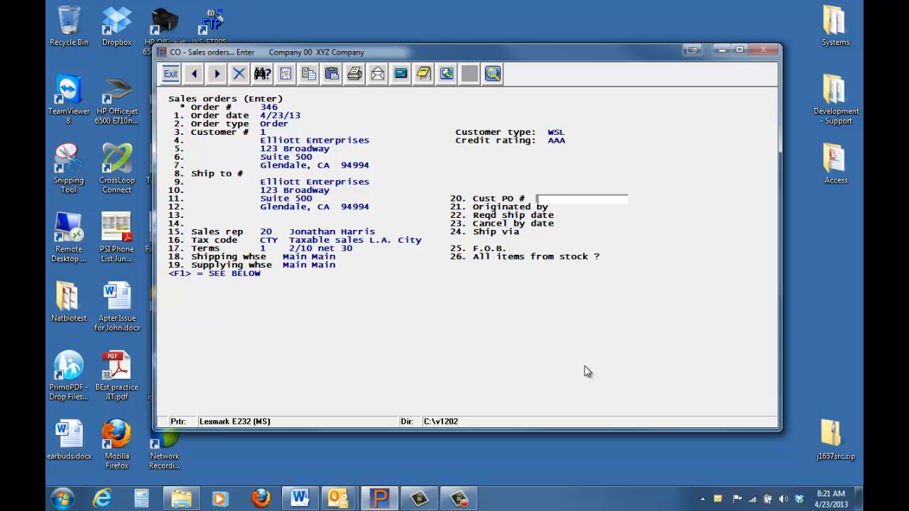
# Step: Enter customer PO 12QW11 and accept the remaining order header defaults, including ship date 5/03/13, Truck and SHIPPING POINT
pyautogui.write('12qw11')
pyautogui.press('Return')
pyautogui.press('Return')
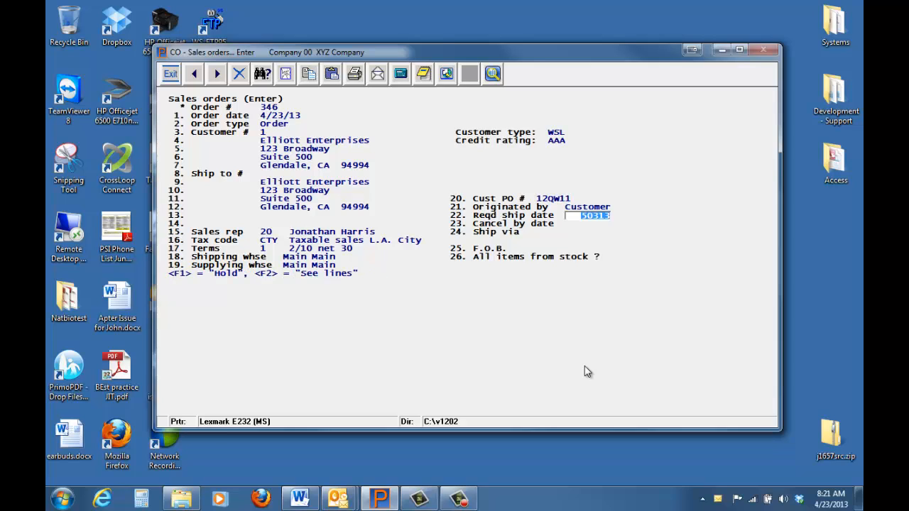
pyautogui.press('Return')
pyautogui.press('Return')
pyautogui.press('Return')
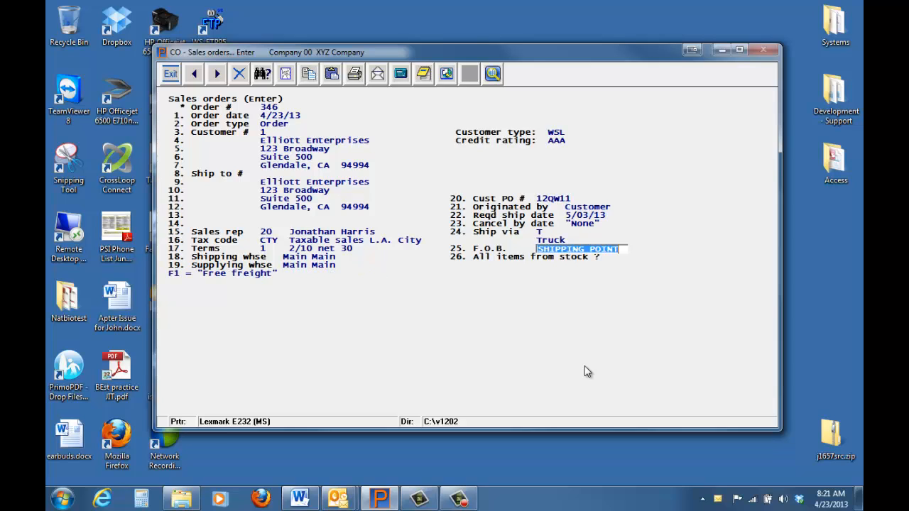
pyautogui.press('Return')
pyautogui.press('Return')
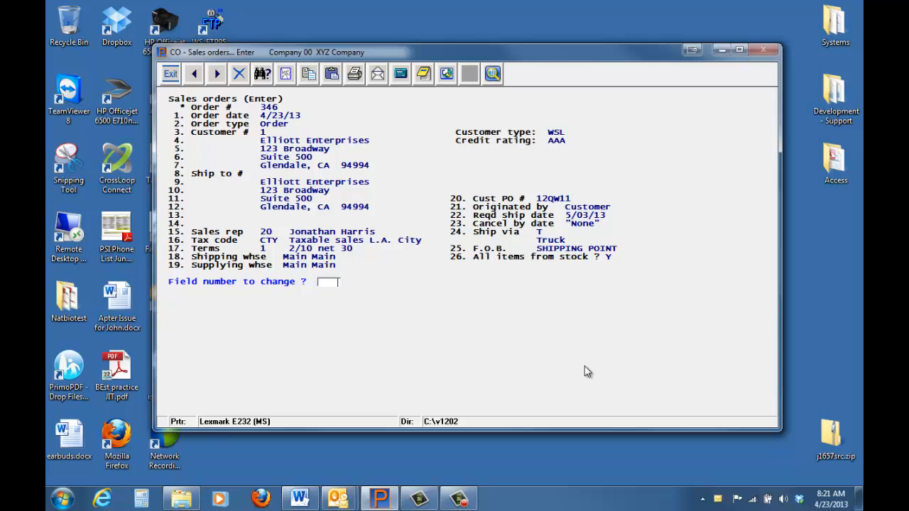
pyautogui.press('Return')
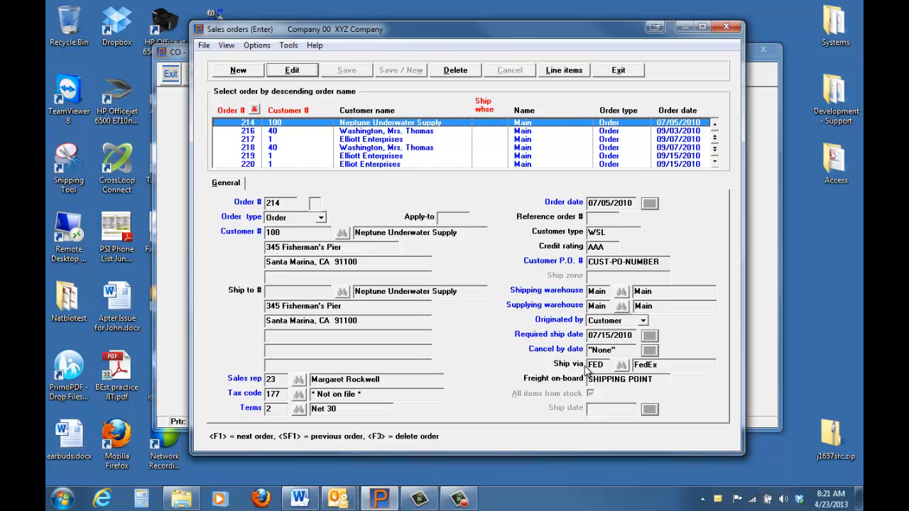
# Step: Start a new sales order on the graphical screen and select Elliott Enterprises from the customer lookup
pyautogui.click(253, 73)
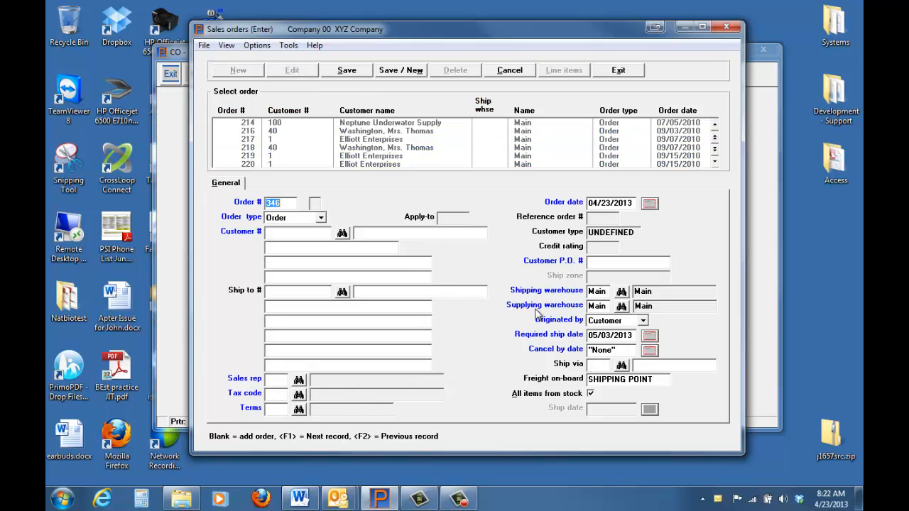
pyautogui.click(342, 234)
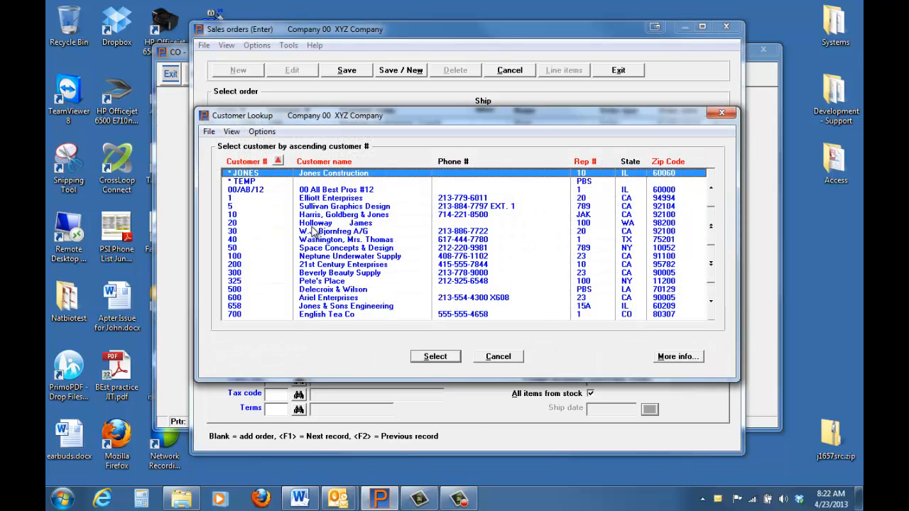
pyautogui.click(320, 200)
pyautogui.click(436, 355)
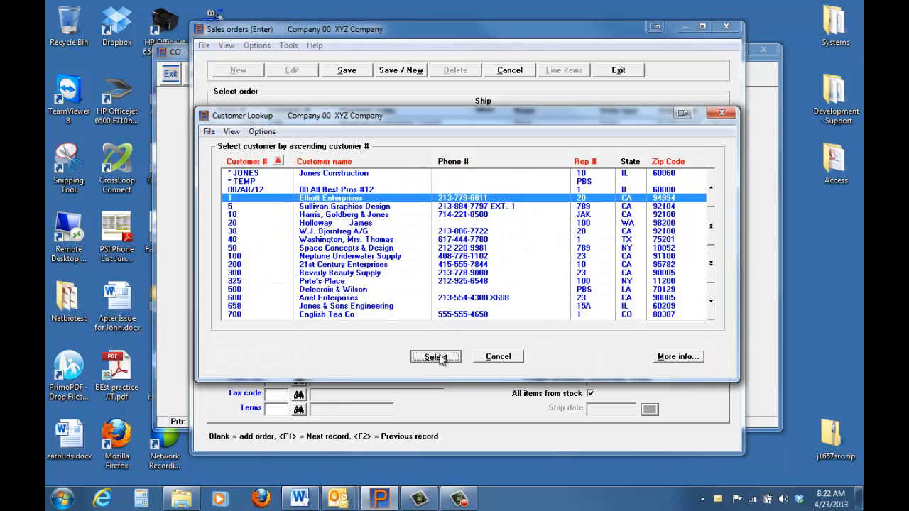
# Step: Set the customer P.O. number to 12QWQW and save the order header
pyautogui.click(609, 262)
pyautogui.write('12QWQW')
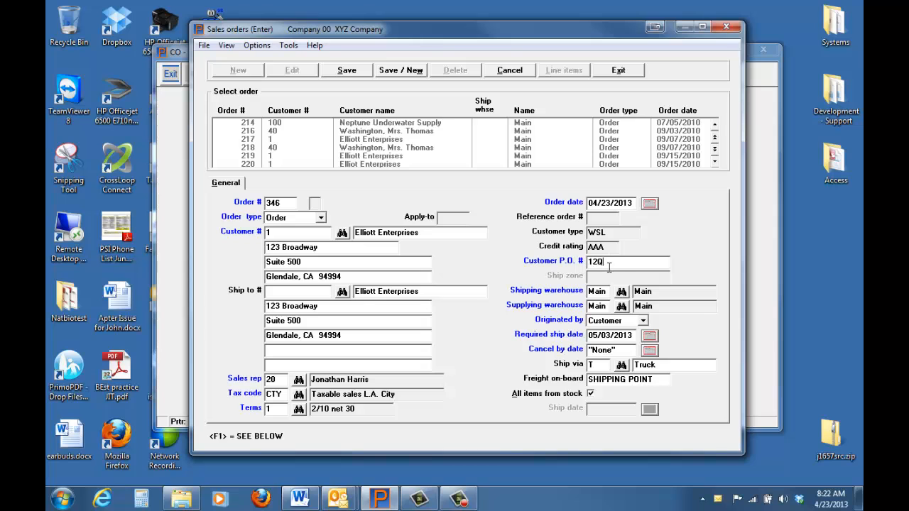
pyautogui.click(344, 73)
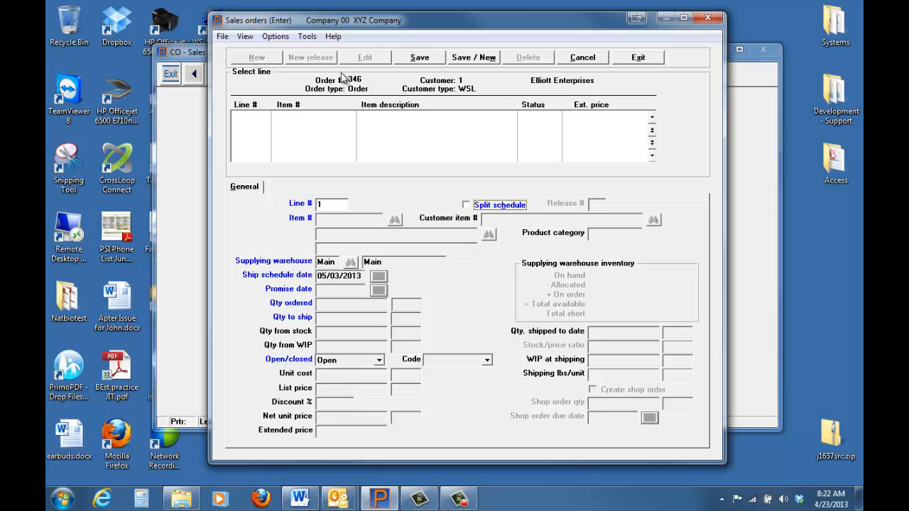
# Step: Cancel the line item entry and save the order with its default totals
pyautogui.click(582, 57)
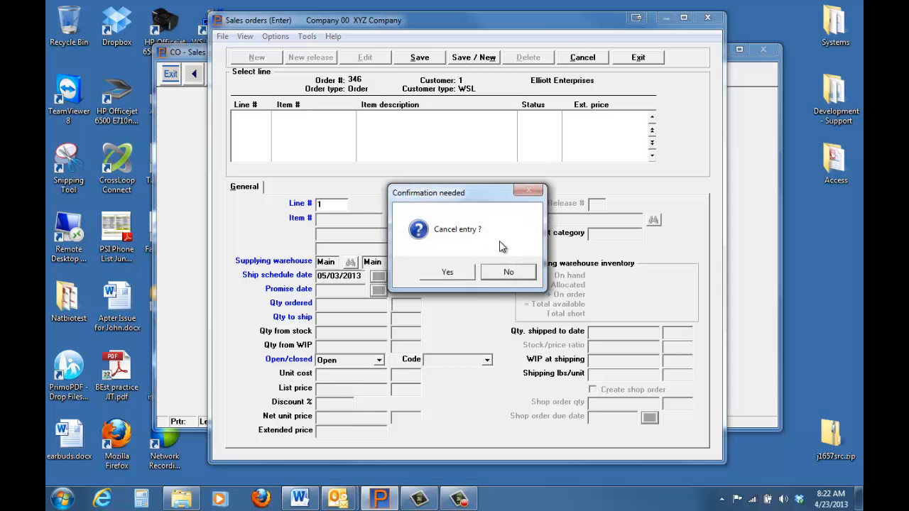
pyautogui.press('Return')
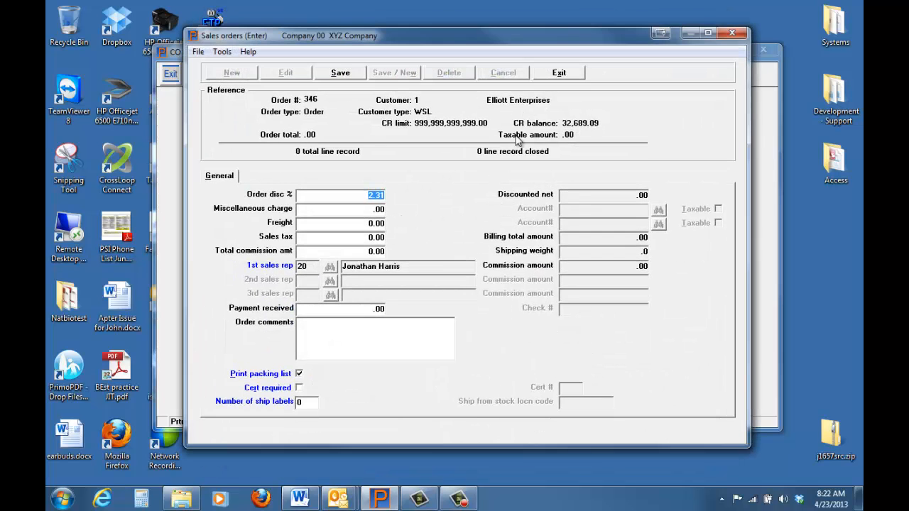
pyautogui.click(356, 73)
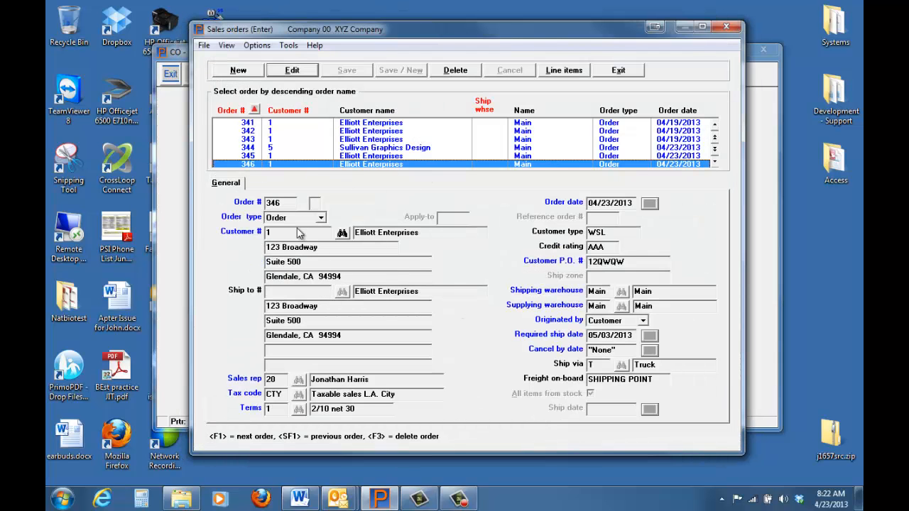
pyautogui.click(238, 71)
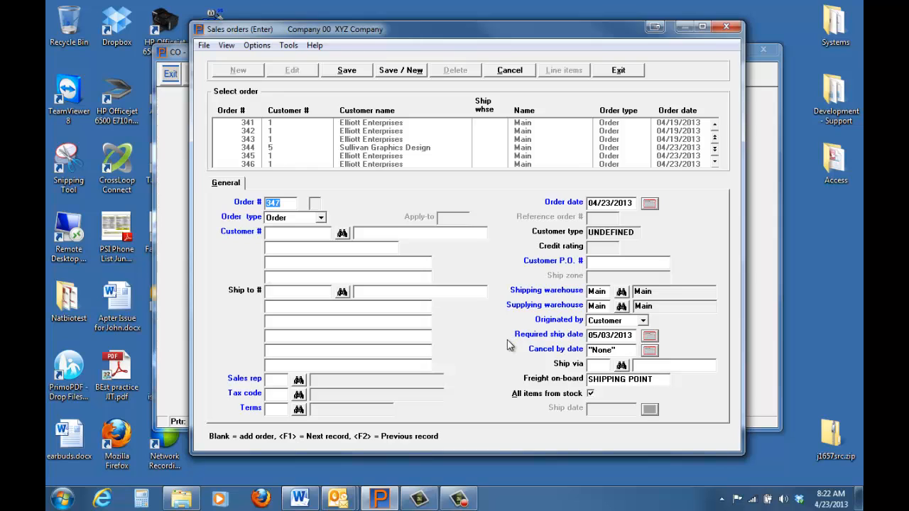
pyautogui.press('Return')
pyautogui.press('Return')
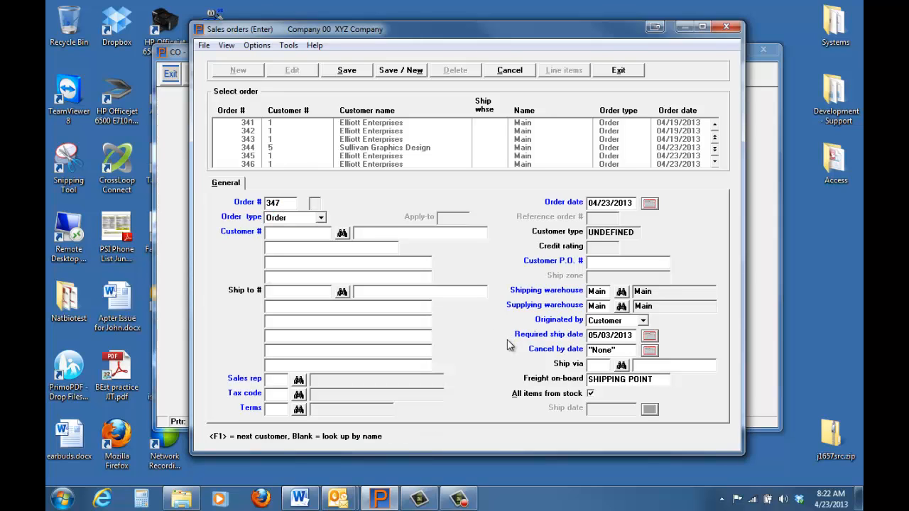
pyautogui.write('1')
pyautogui.press('Return')
pyautogui.press('Return')
pyautogui.press('Return')
pyautogui.press('Return')
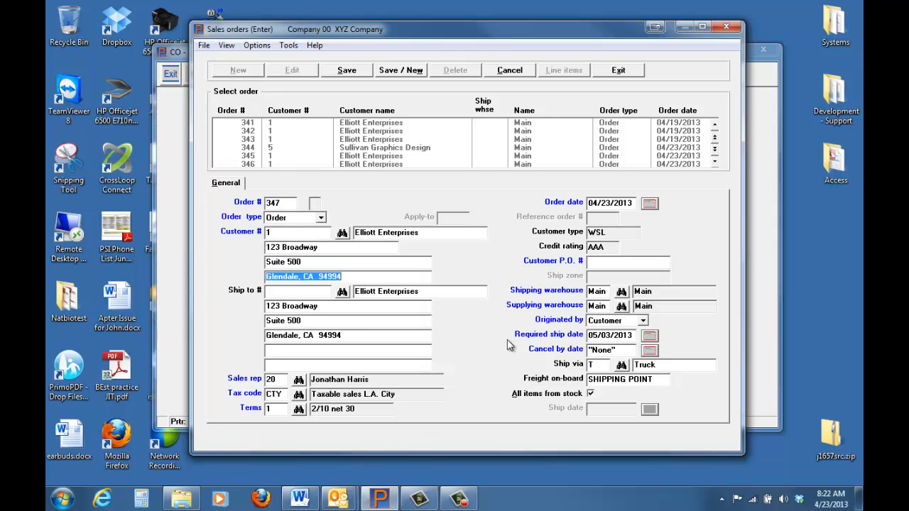
pyautogui.press('Return')
pyautogui.press('Return')
pyautogui.press('Return')
pyautogui.press('Return')
pyautogui.press('Return')
pyautogui.press('Return')
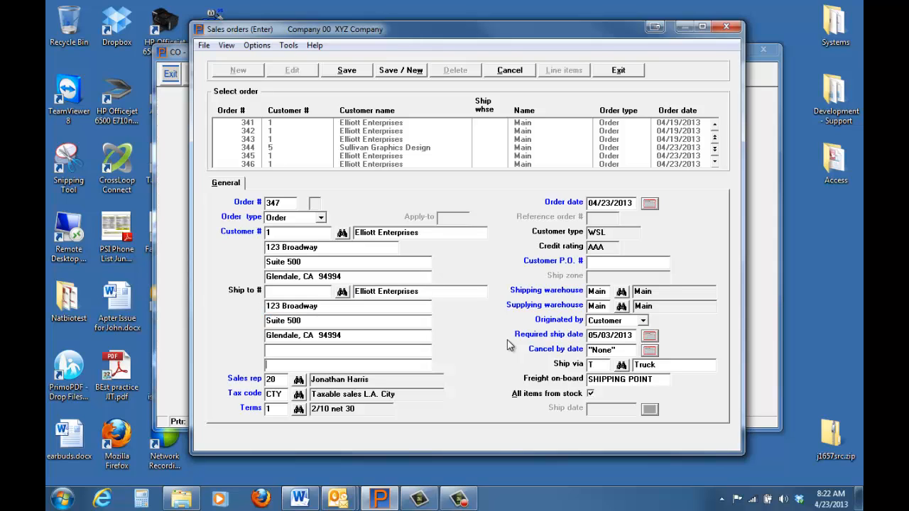
pyautogui.press('Return')
pyautogui.press('Return')
pyautogui.press('Return')
pyautogui.press('Return')
pyautogui.click(510, 70)
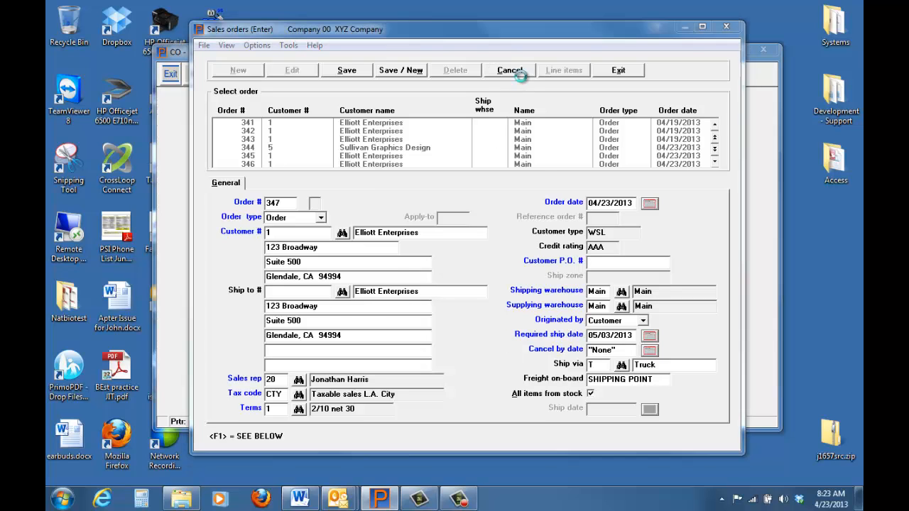
pyautogui.click(445, 273)
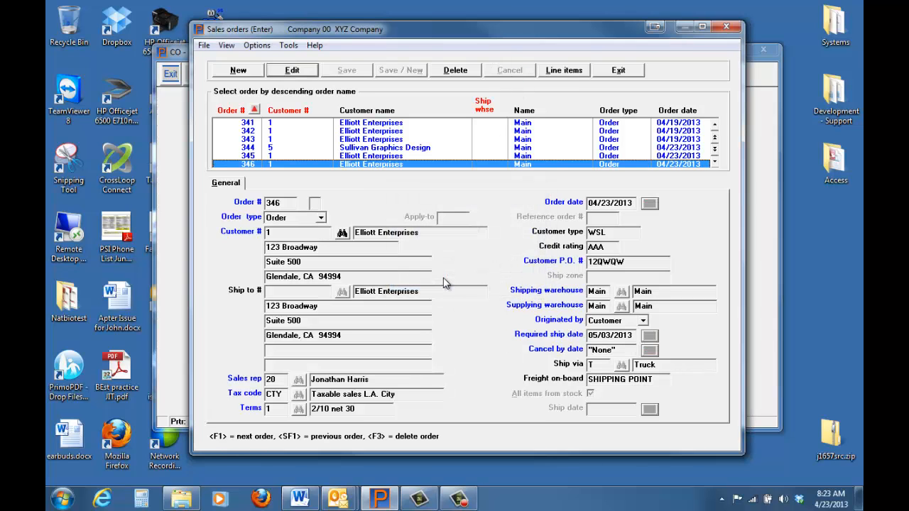
# Step: Start another new sales order for Elliott Enterprises using the customer lookup and go to the customer P.O. number field
pyautogui.click(260, 71)
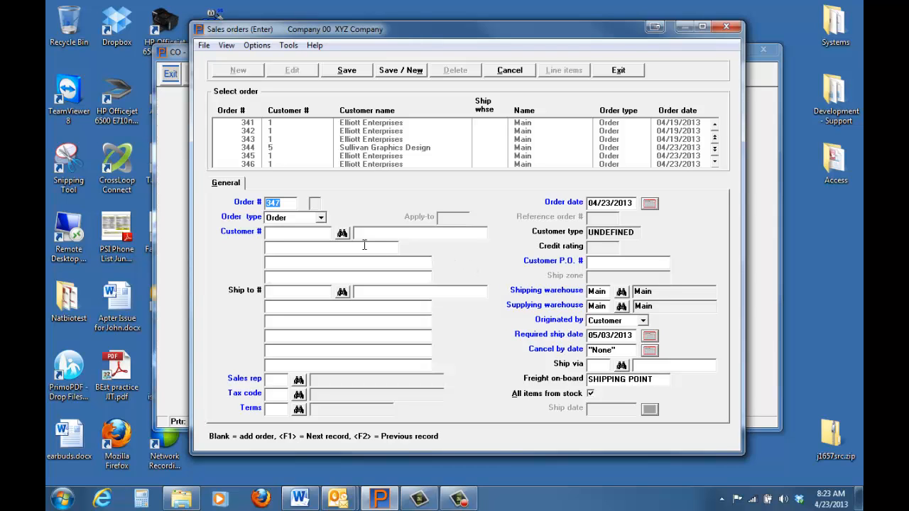
pyautogui.click(343, 234)
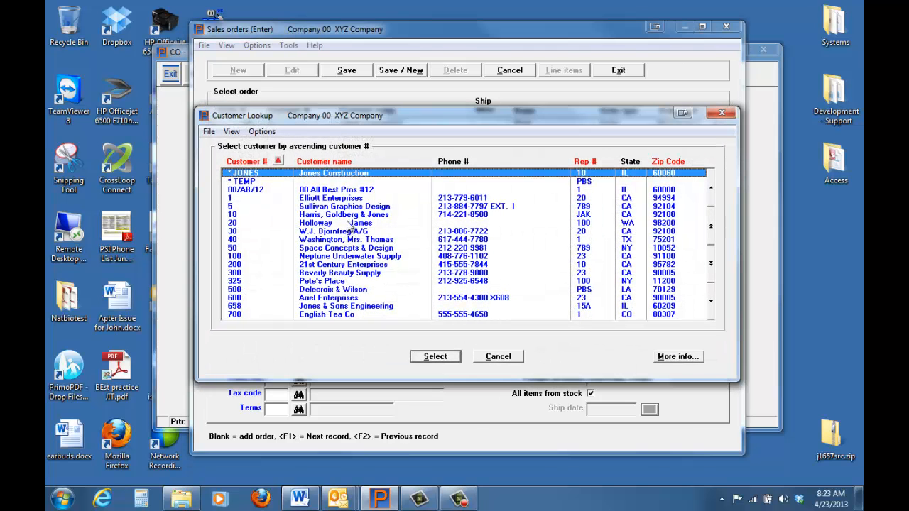
pyautogui.click(346, 198)
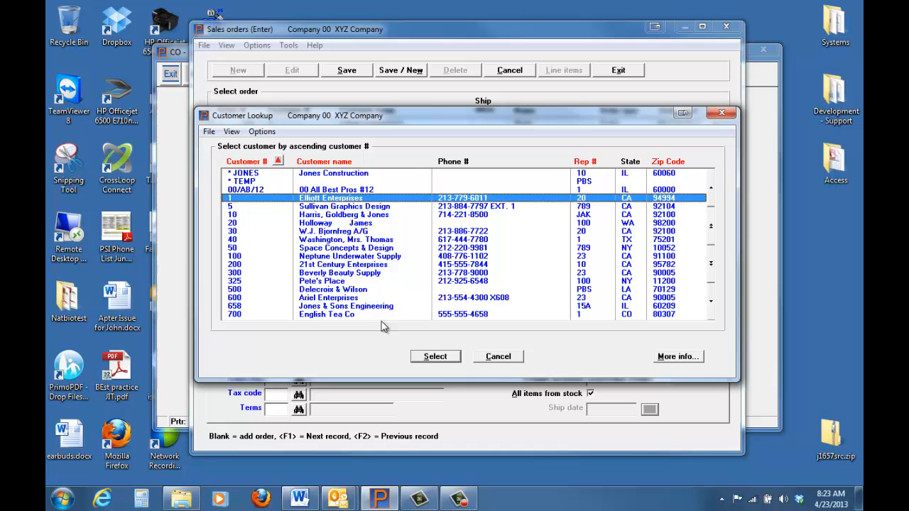
pyautogui.click(419, 356)
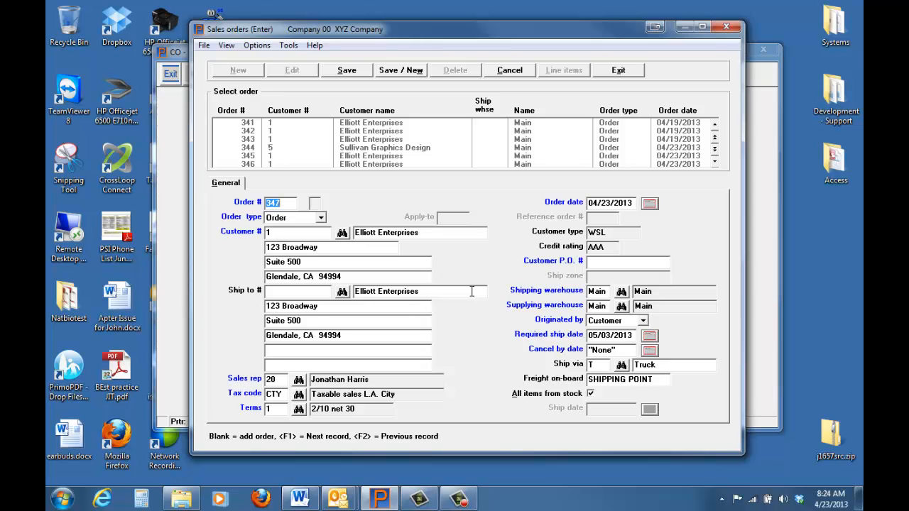
pyautogui.click(600, 264)
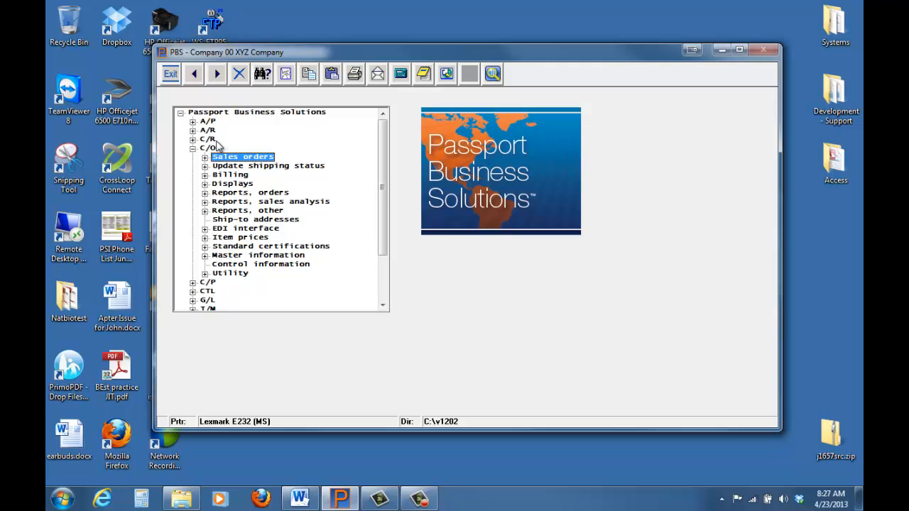
# Step: Collapse the C/O module in the menu tree and open the Payables Enter function under A/P
pyautogui.click(192, 149)
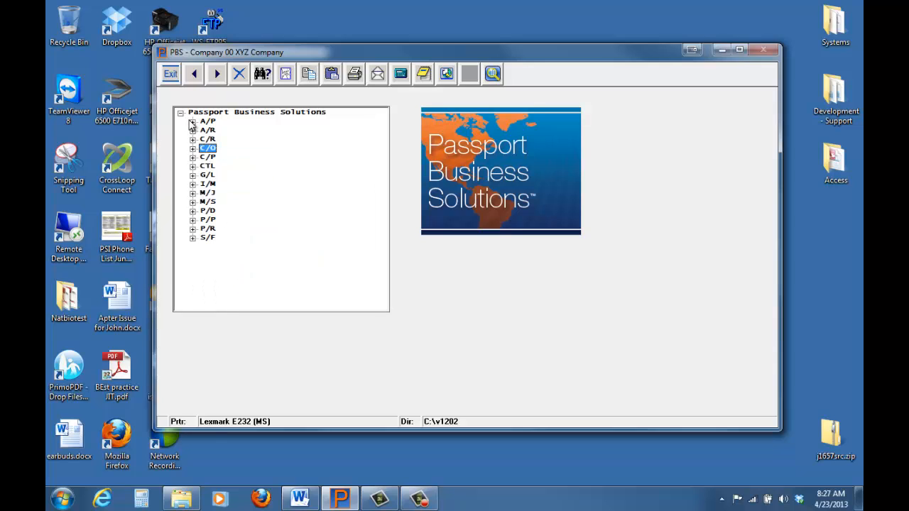
pyautogui.click(192, 122)
pyautogui.click(205, 139)
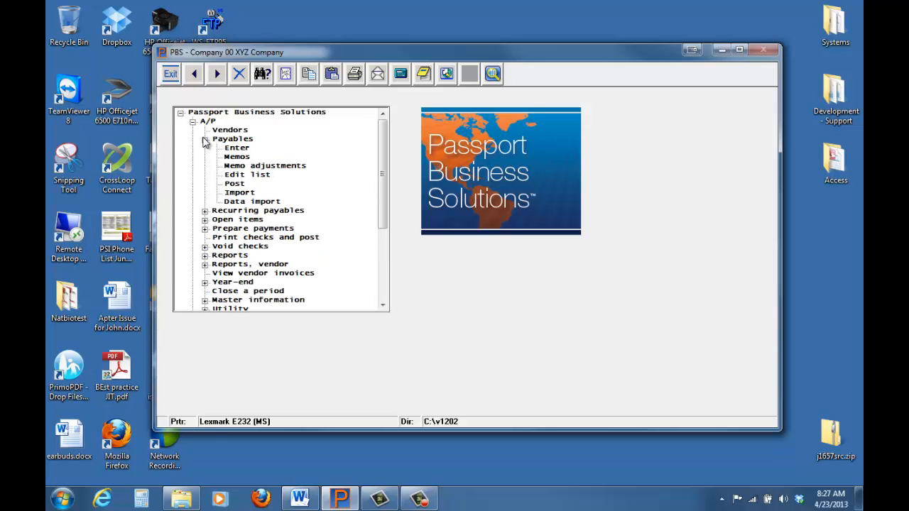
pyautogui.click(237, 140)
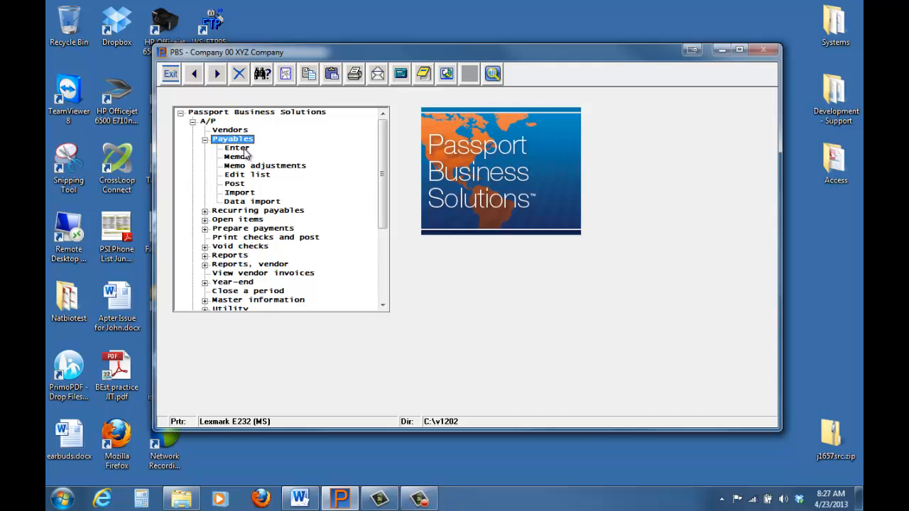
pyautogui.doubleClick(235, 149)
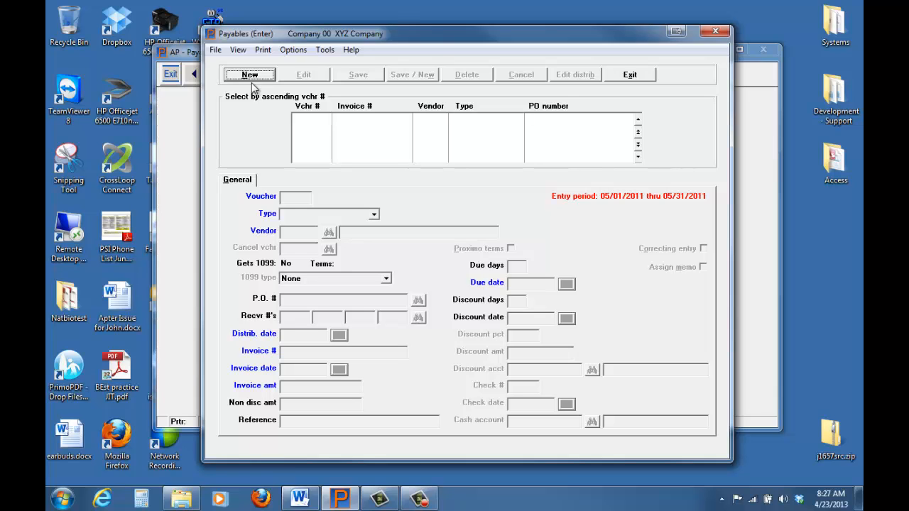
# Step: Start a new Regular payable, sort the vendor lookup by name, find "ver" and select vendor 100, Vermont Metal Products
pyautogui.click(250, 75)
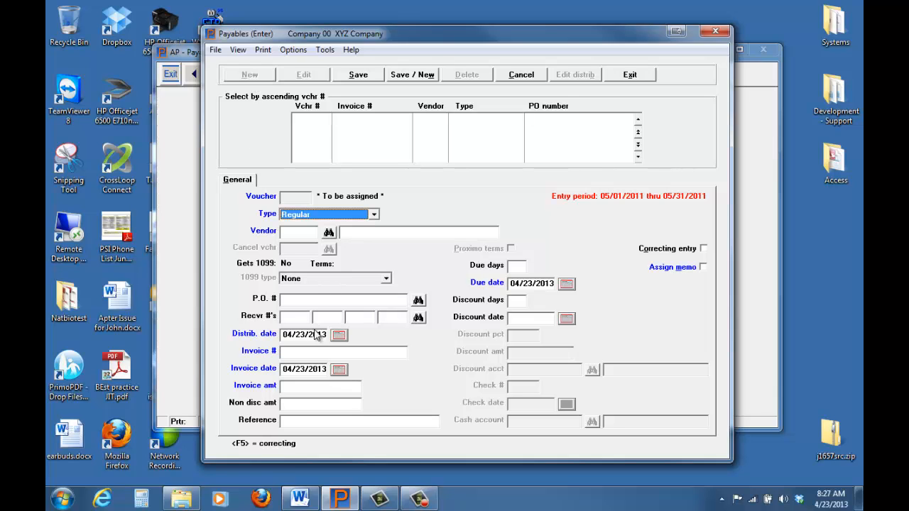
pyautogui.click(328, 233)
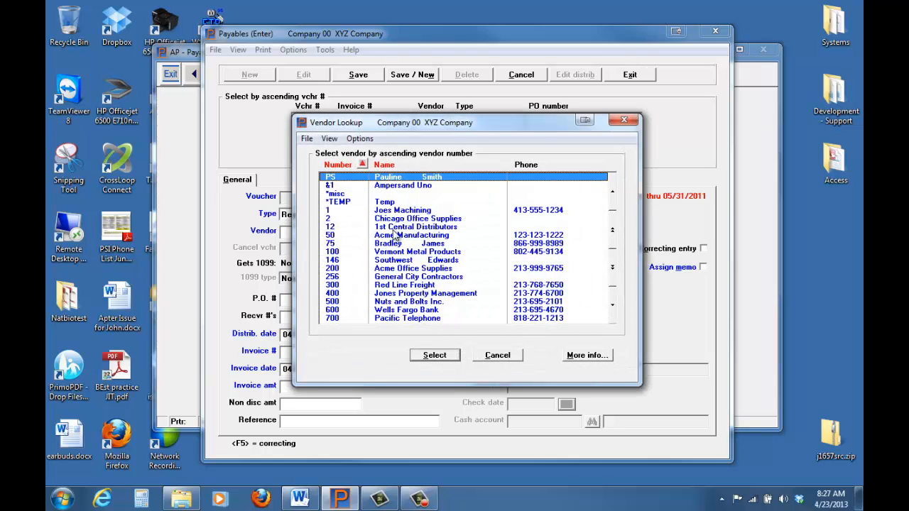
pyautogui.press('End')
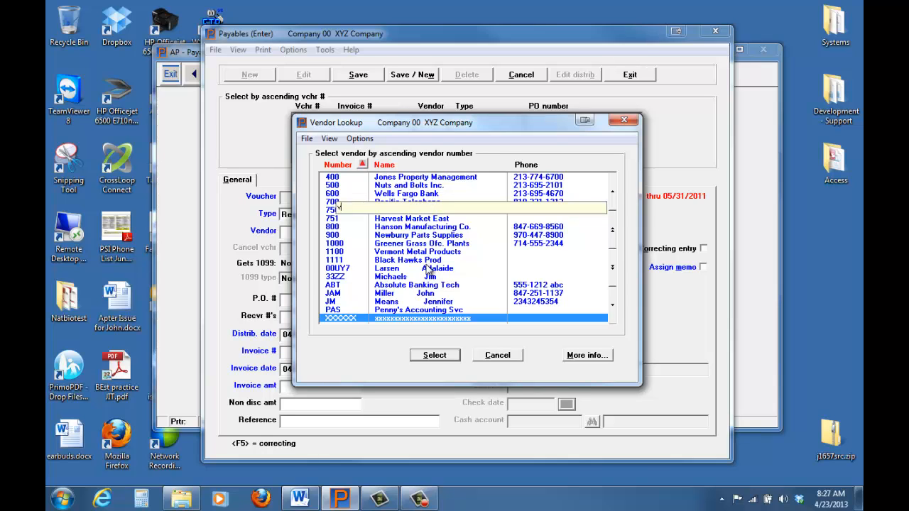
pyautogui.click(384, 164)
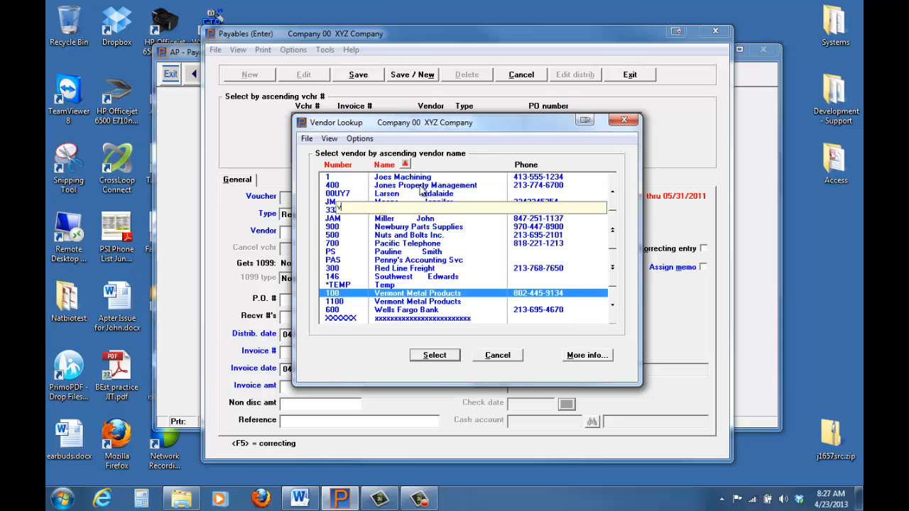
pyautogui.write('ver')
pyautogui.press('Return')
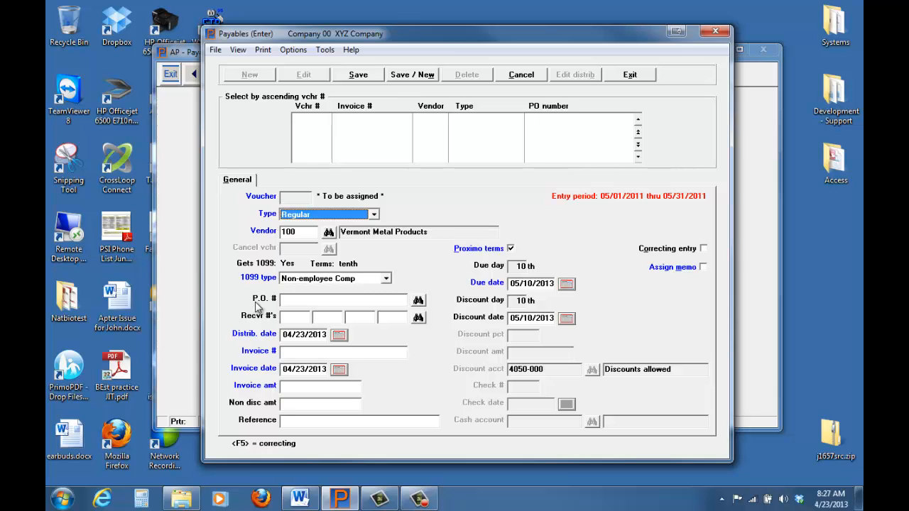
# Step: Enter invoice number 53132323 and an invoice amount of 10.00 for the Vermont Metal Products payable
pyautogui.click(298, 351)
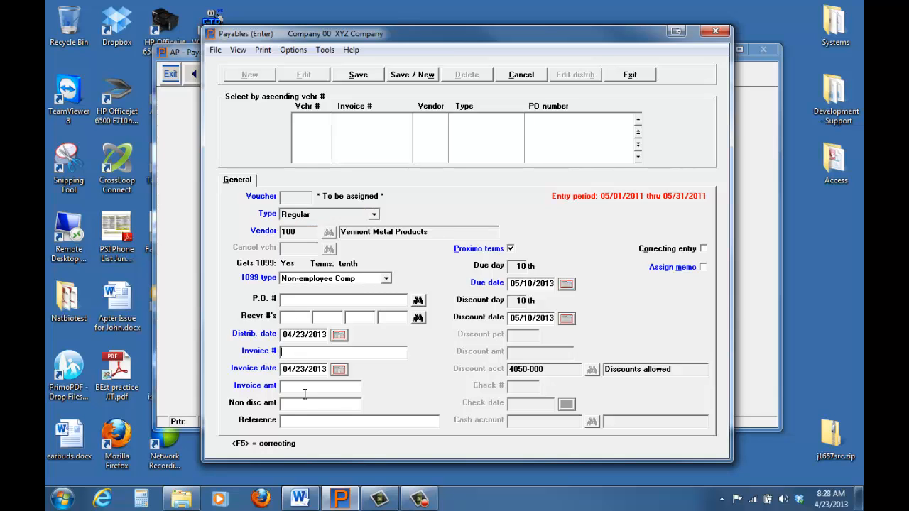
pyautogui.write('53132323')
pyautogui.click(288, 388)
pyautogui.write('10')
pyautogui.press('Tab')
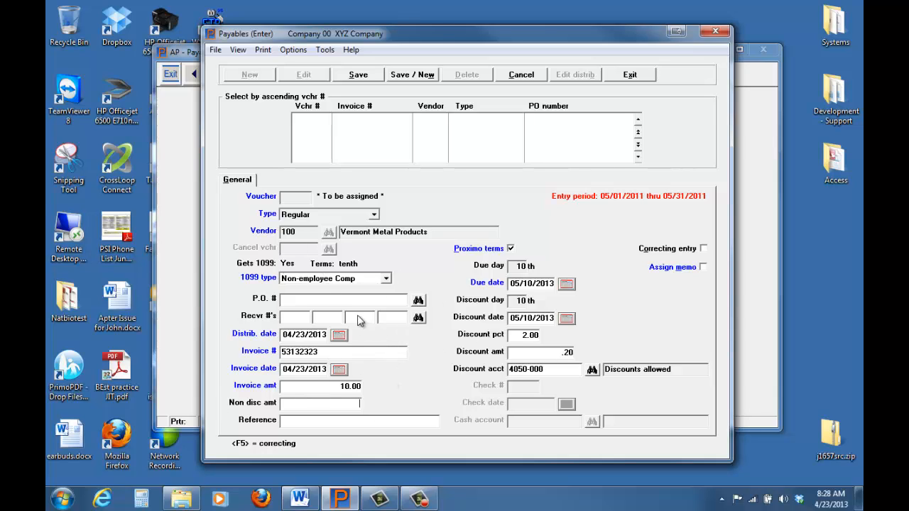
# Step: Save the payable and its default 10.00 distribution to account 5020-200, Purchases - tools, and leave the distributions
pyautogui.click(360, 76)
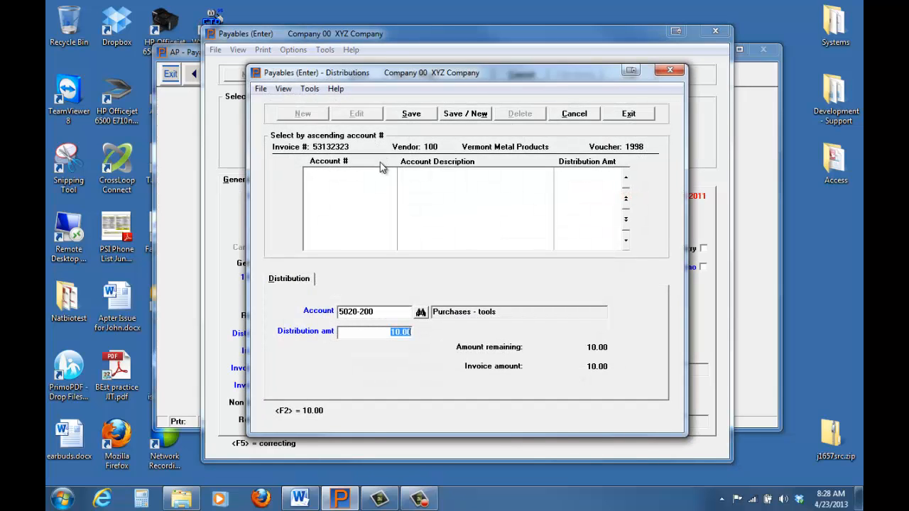
pyautogui.click(417, 115)
pyautogui.click(646, 115)
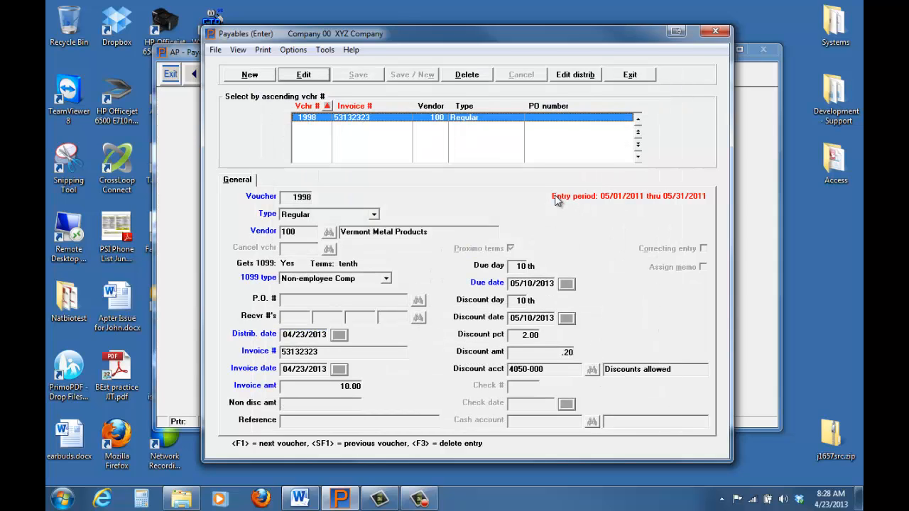
# Step: Start another Regular payable and, with the vendor lookup sorted by name, choose vendor 100, Vermont Metal Products
pyautogui.click(249, 76)
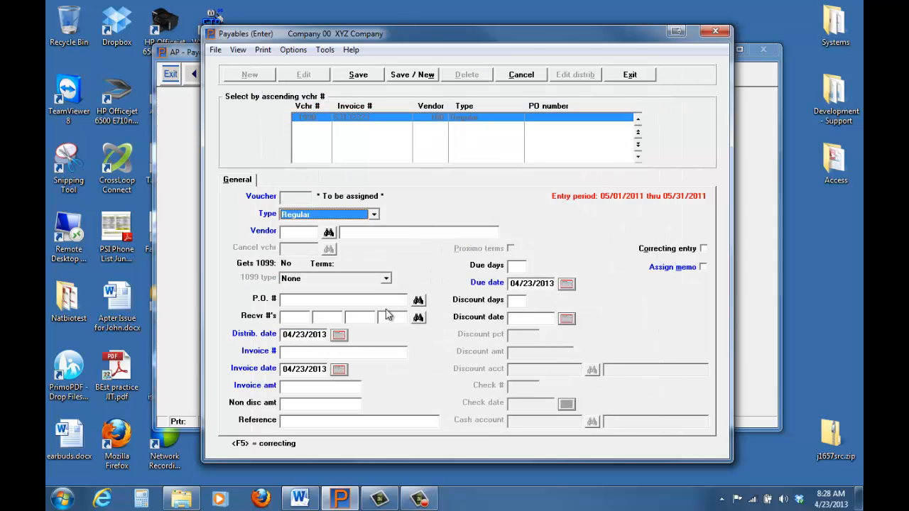
pyautogui.click(327, 233)
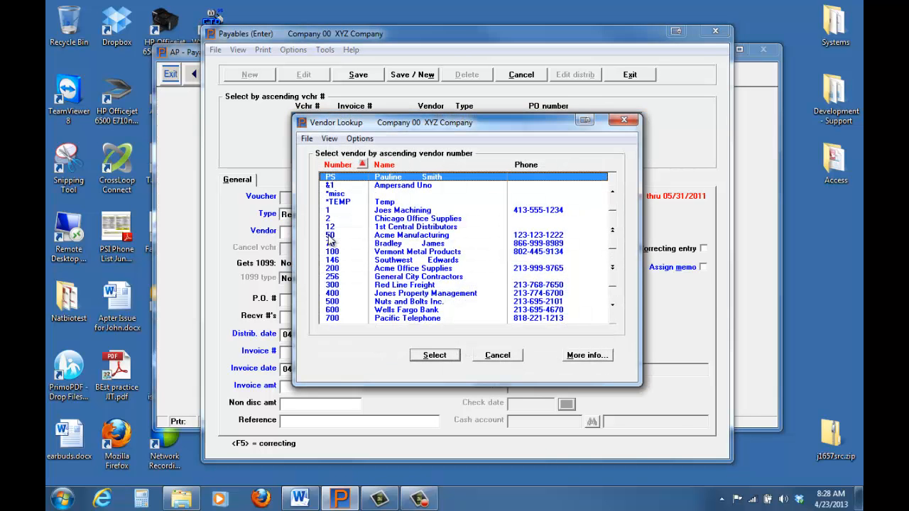
pyautogui.click(383, 165)
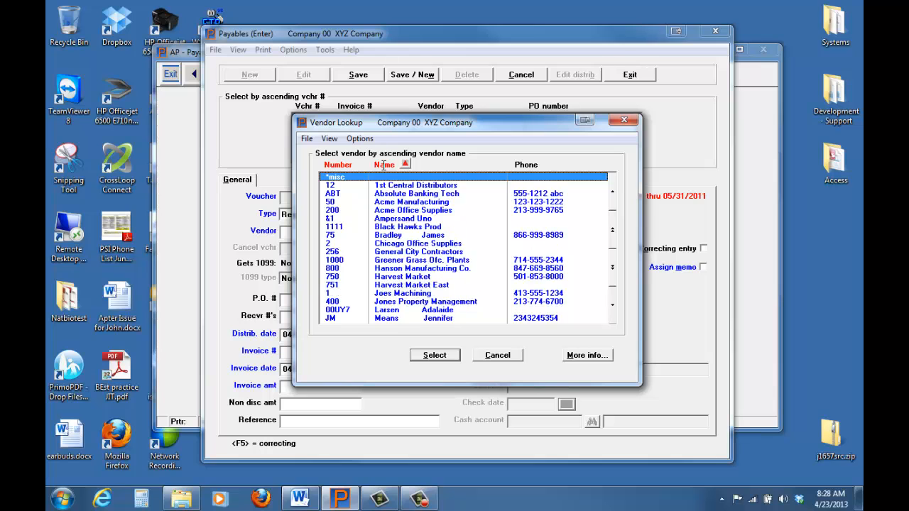
pyautogui.press('v')
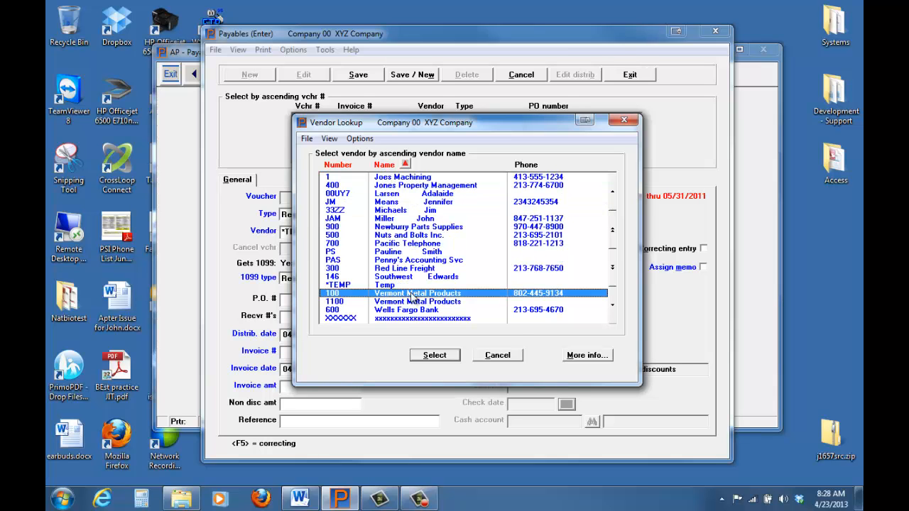
pyautogui.doubleClick(413, 295)
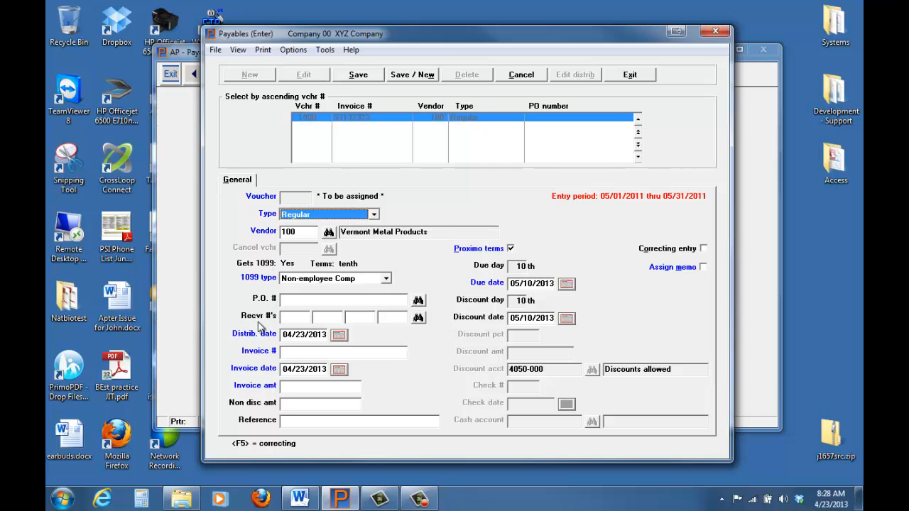
# Step: Enter invoice number 123SSS with an invoice amount of 120.00 and save the payable so that a new one follows
pyautogui.click(287, 348)
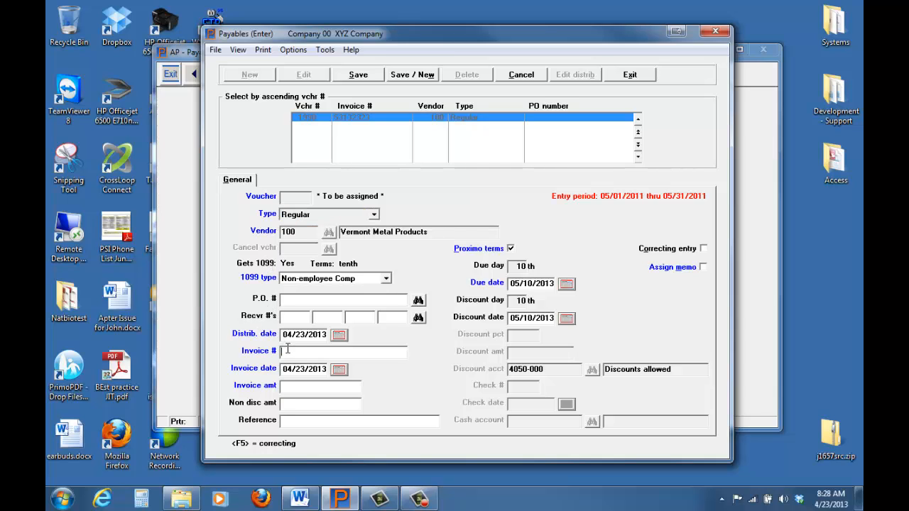
pyautogui.write('123SSS')
pyautogui.click(290, 388)
pyautogui.write('120')
pyautogui.press('Tab')
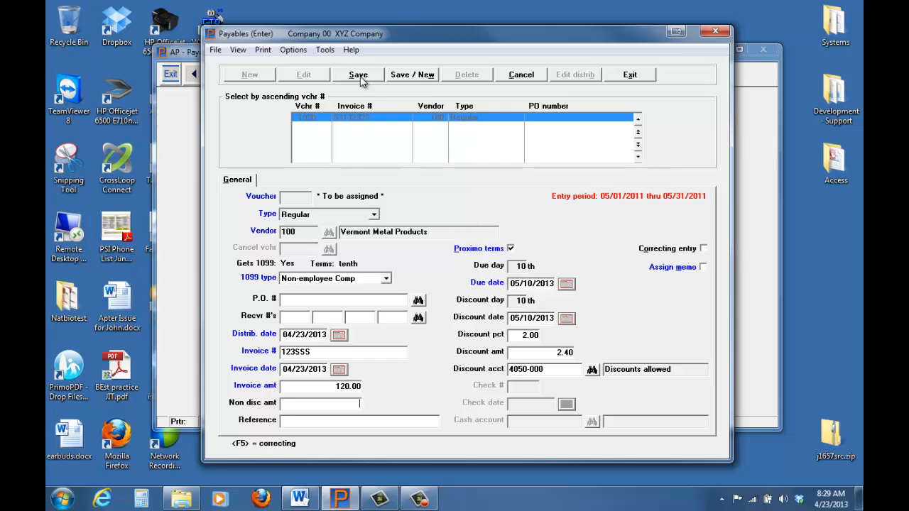
pyautogui.click(418, 75)
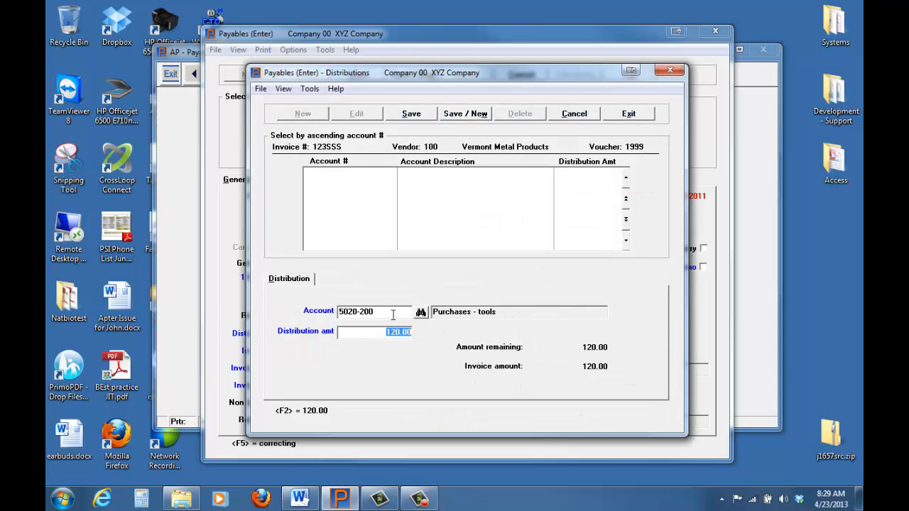
# Step: Distribute the 120.00 to G/L account 5030-100, Purchases - parts, save the distribution and leave the distributions
pyautogui.click(420, 313)
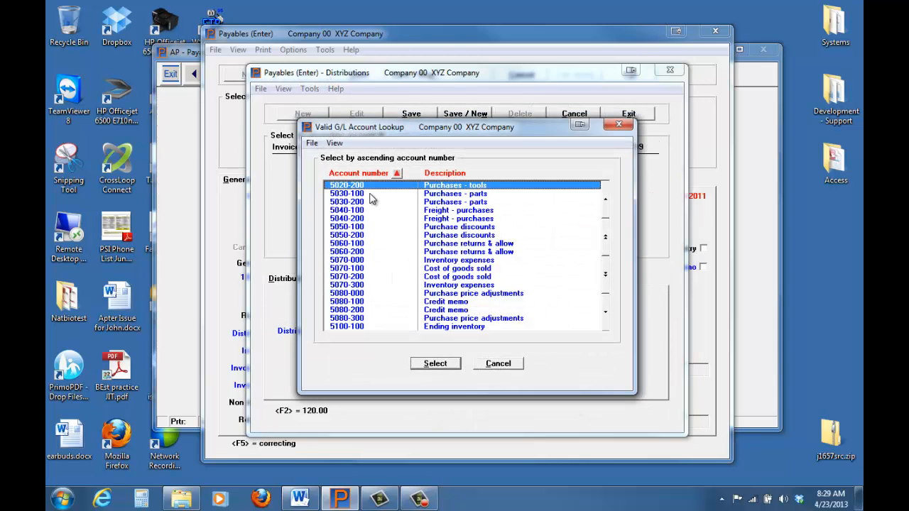
pyautogui.click(369, 194)
pyautogui.click(430, 364)
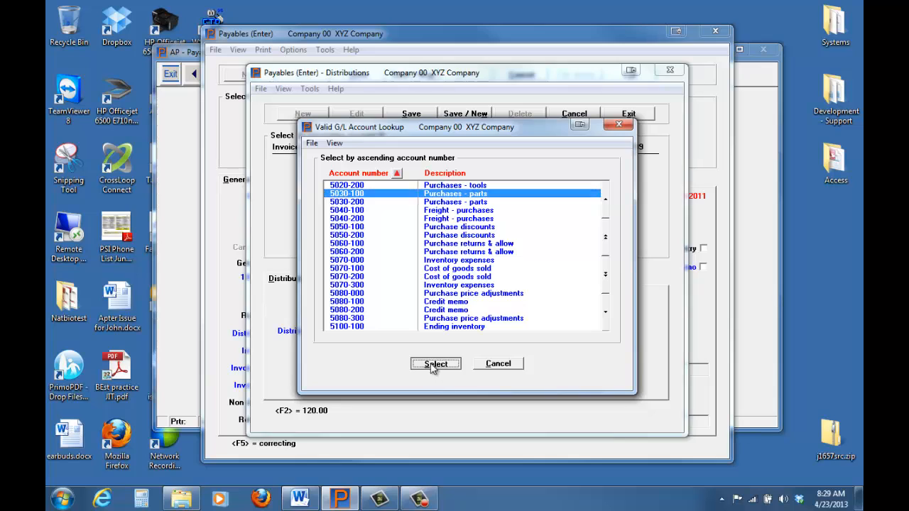
pyautogui.click(411, 115)
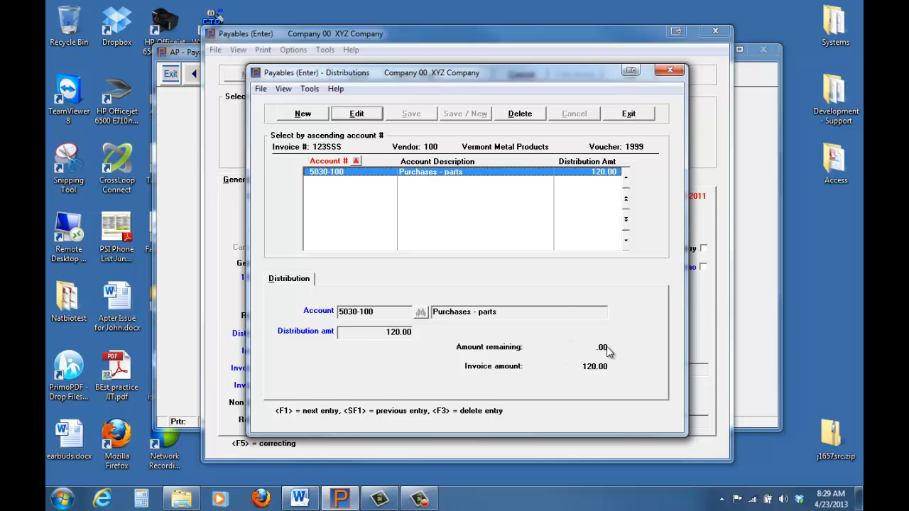
pyautogui.click(634, 115)
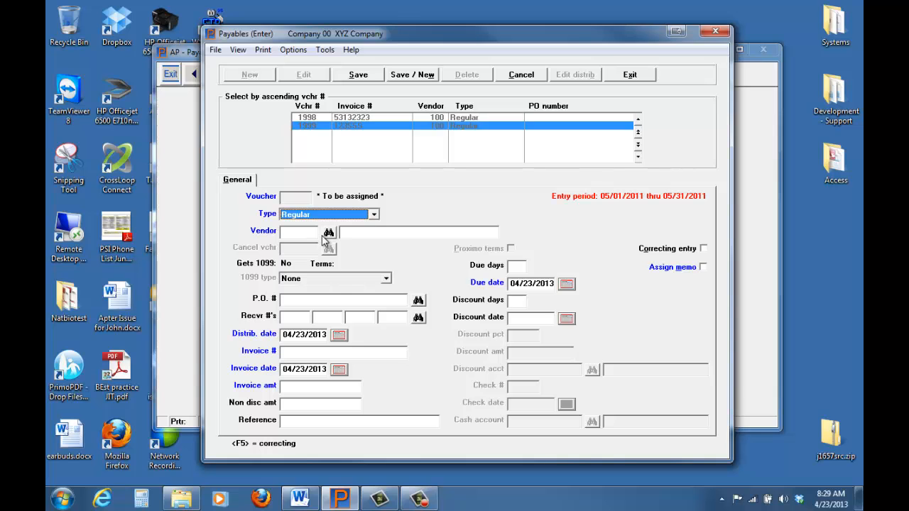
# Step: Choose vendor 1, Joes Machining, from the vendor lookup for the new payable
pyautogui.click(326, 233)
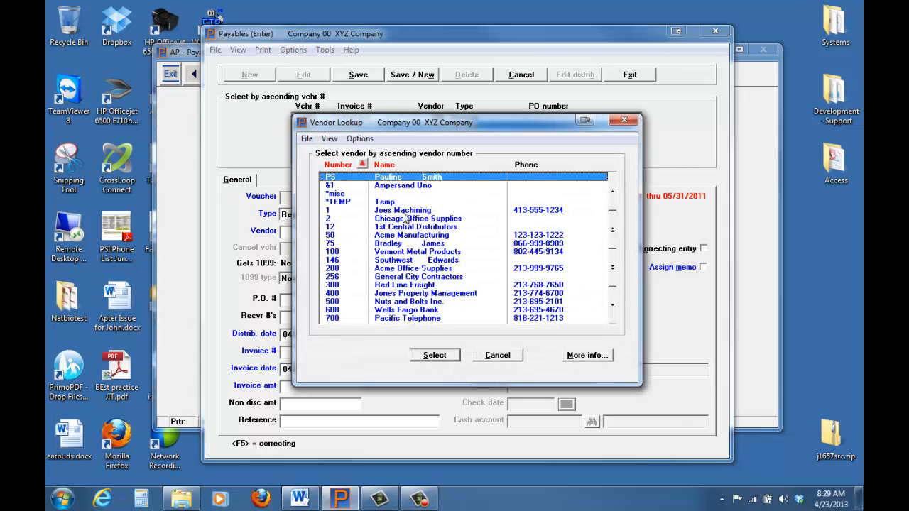
pyautogui.click(403, 210)
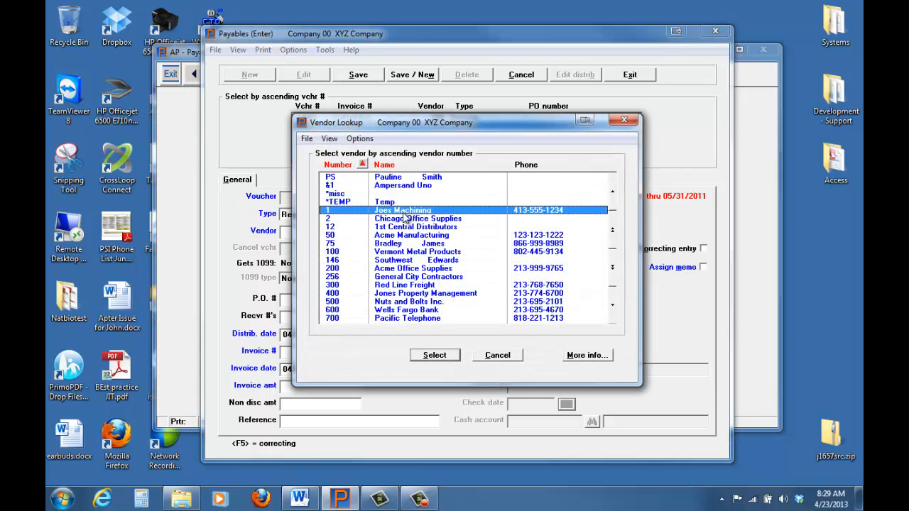
pyautogui.click(433, 355)
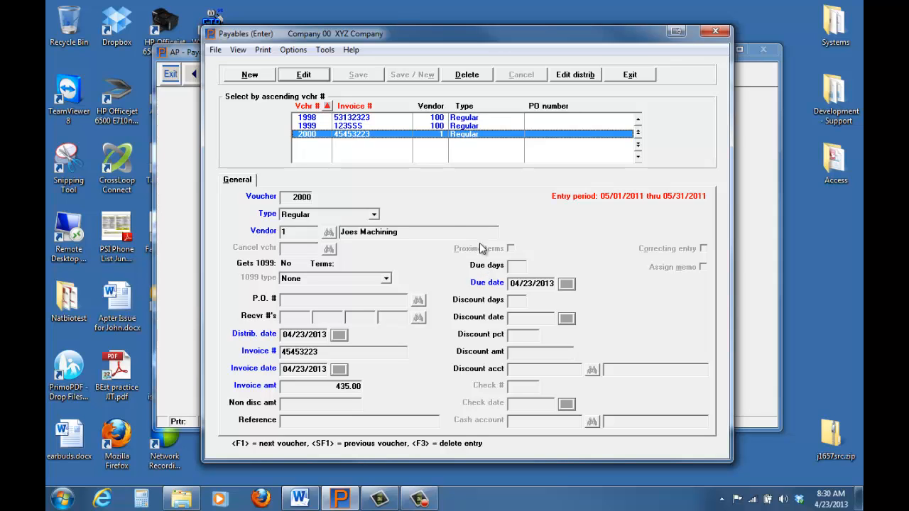
# Step: View the payables edit list as a PDF, examine its vouchers, distributions and transaction totals, and close the report
pyautogui.click(263, 49)
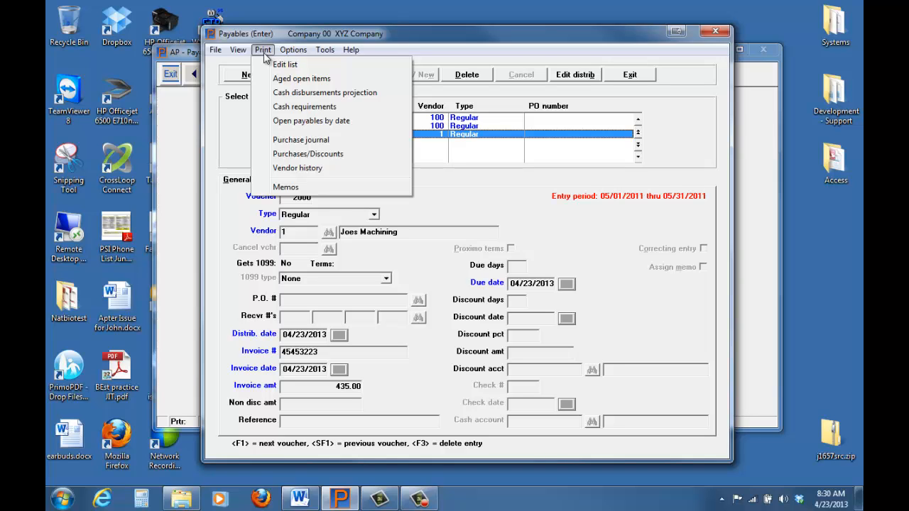
pyautogui.click(281, 64)
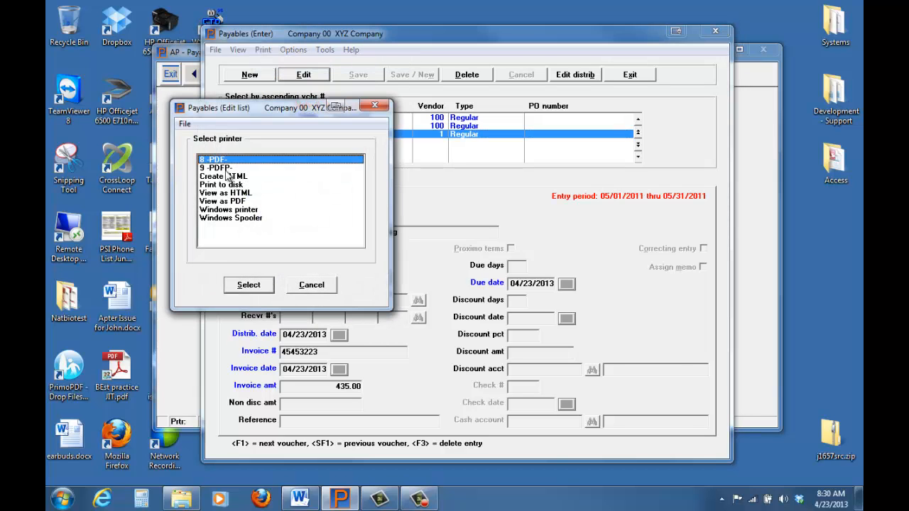
pyautogui.click(220, 202)
pyautogui.click(244, 285)
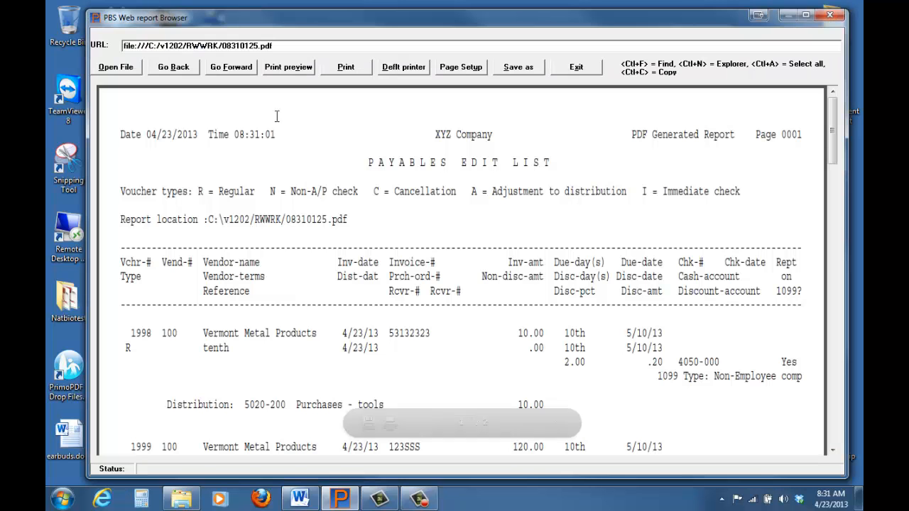
pyautogui.scroll(-5, 249, 226)
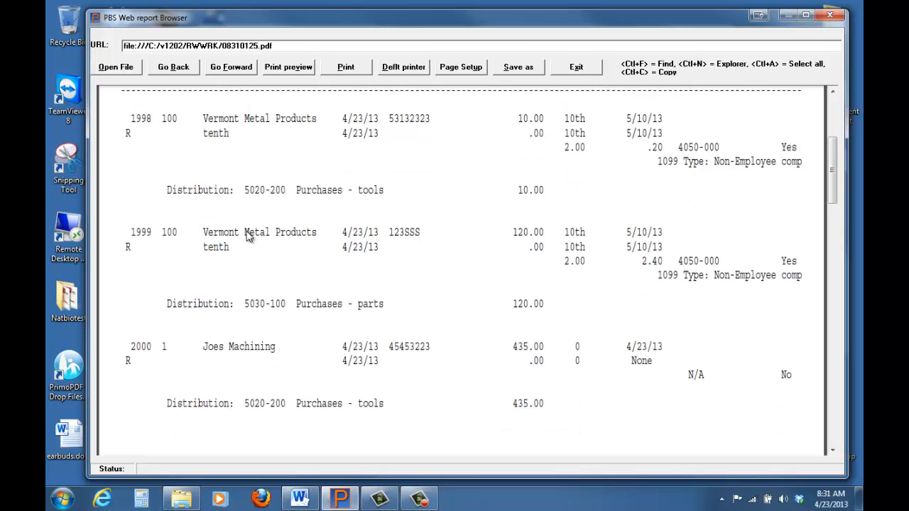
pyautogui.scroll(-10, 247, 237)
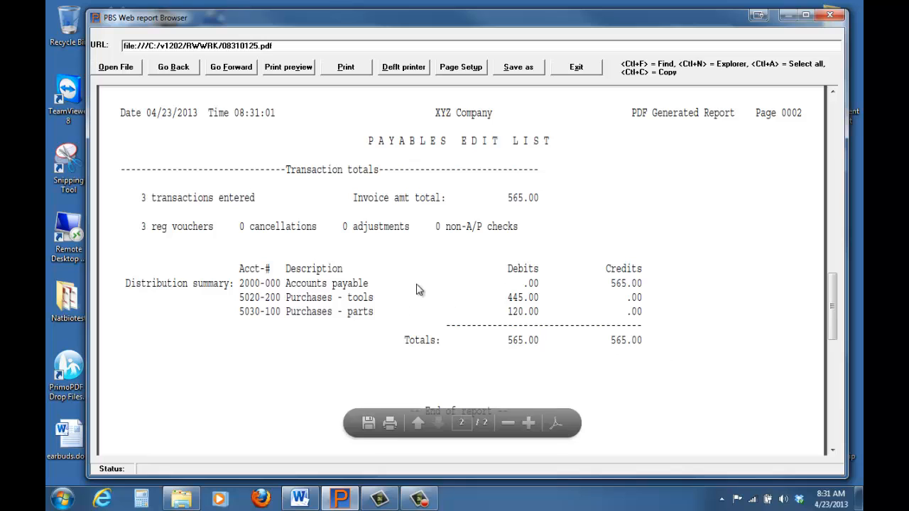
pyautogui.scroll(15, 355, 287)
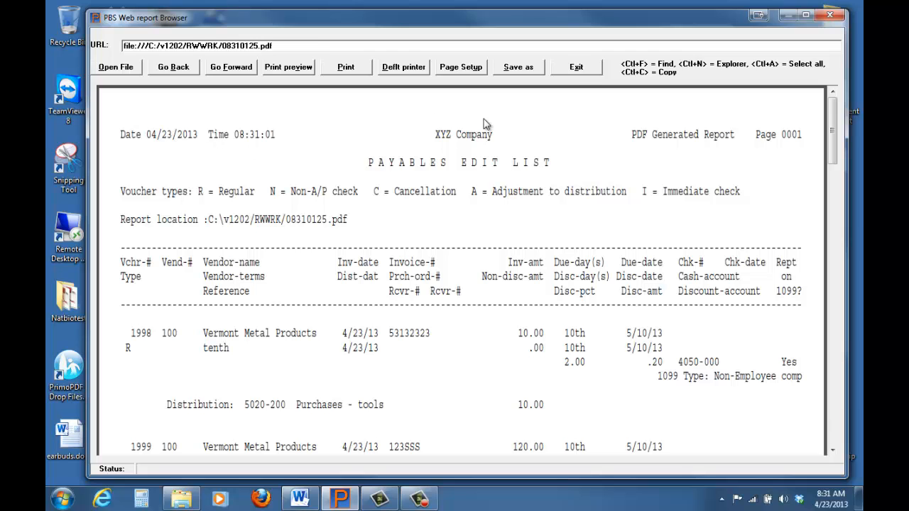
pyautogui.click(575, 67)
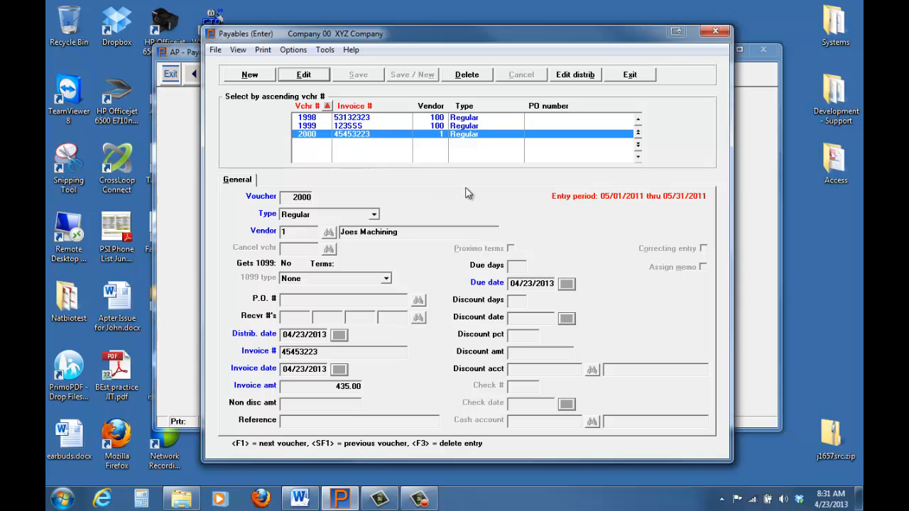
# Step: Post the entered payables with the posting report sent to Print to disk, and acknowledge the posting
pyautogui.click(302, 54)
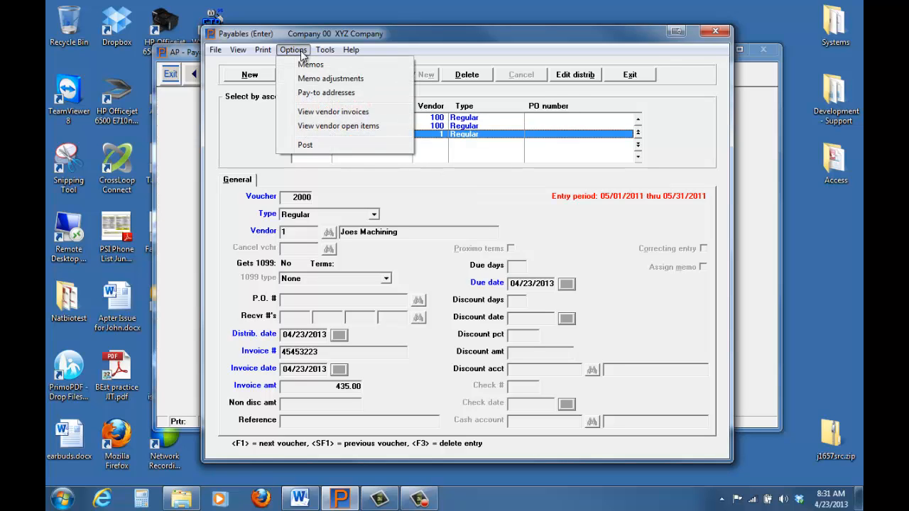
pyautogui.click(306, 145)
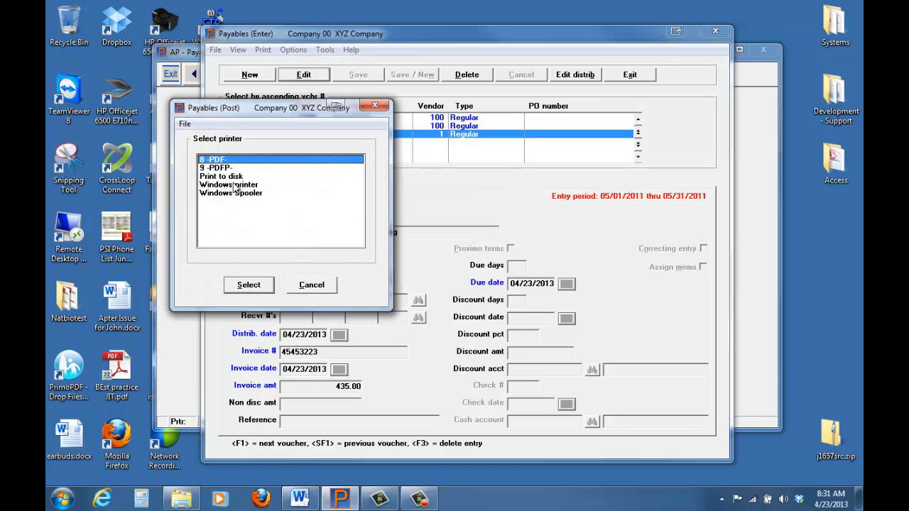
pyautogui.click(229, 176)
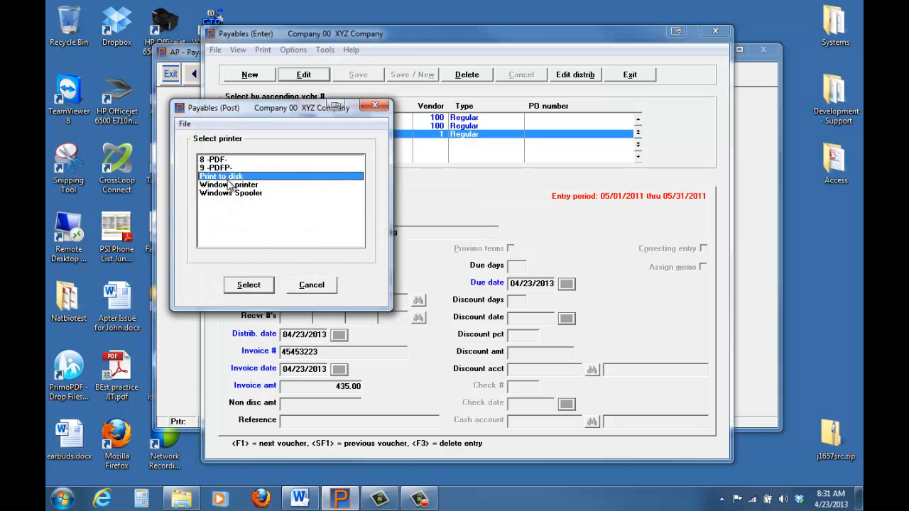
pyautogui.click(248, 285)
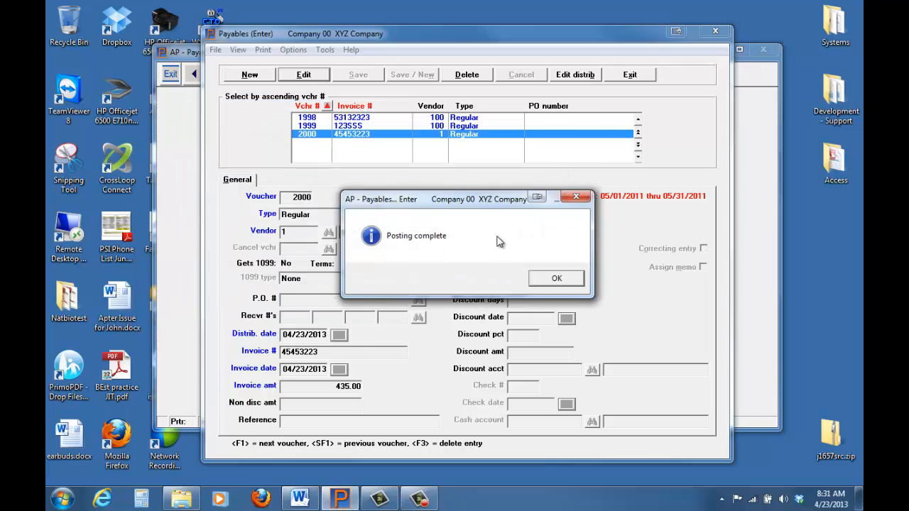
pyautogui.click(553, 278)
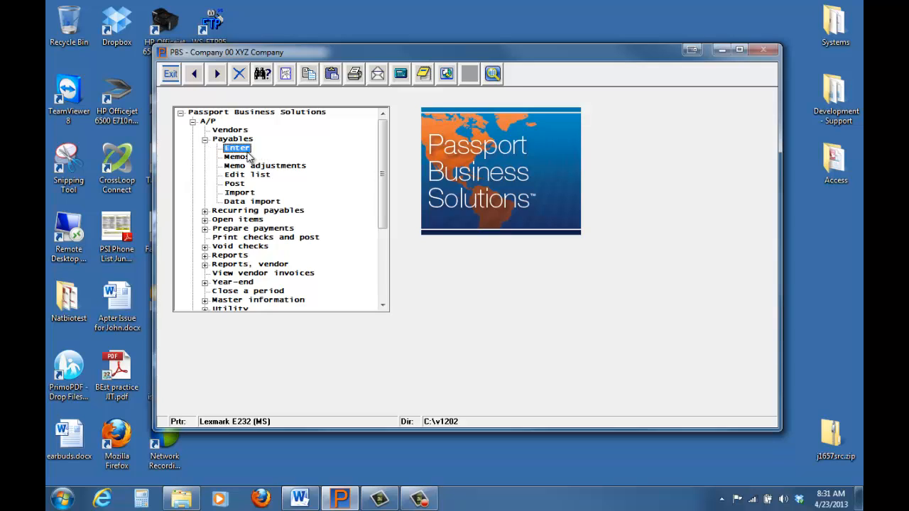
# Step: Open the A/P vendor records, find vendor 100, Vermont Metal Products, and view the vendor's open items
pyautogui.click(204, 140)
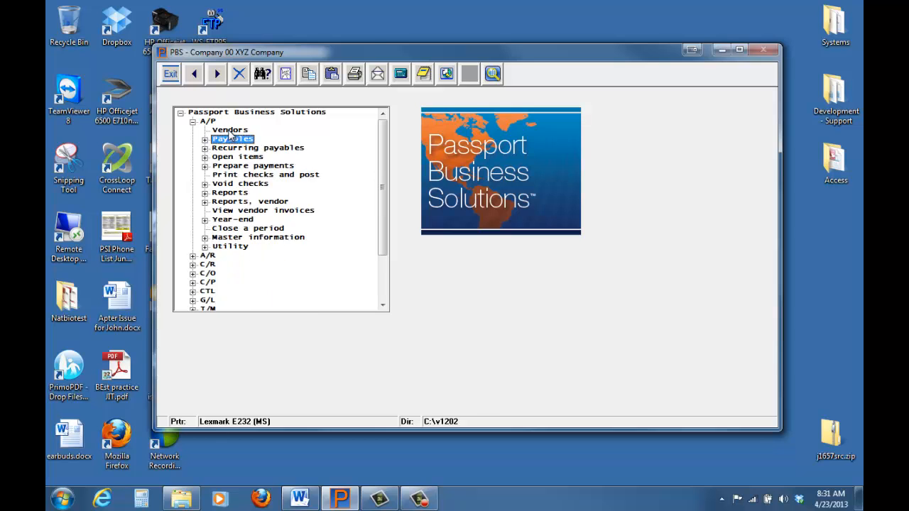
pyautogui.doubleClick(229, 131)
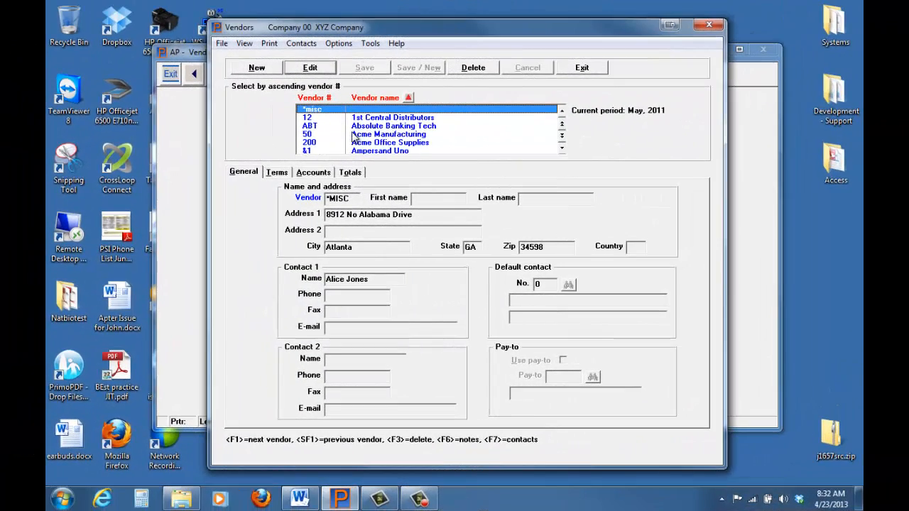
pyautogui.write('verm')
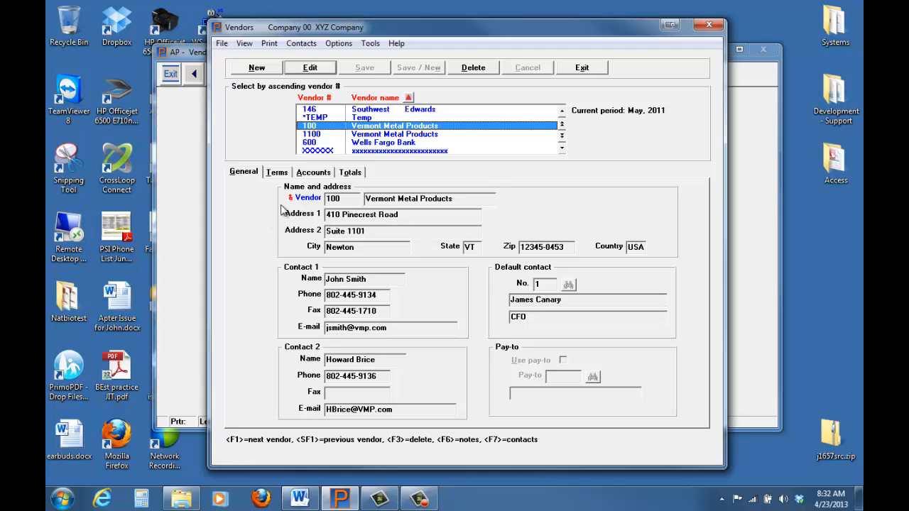
pyautogui.click(330, 44)
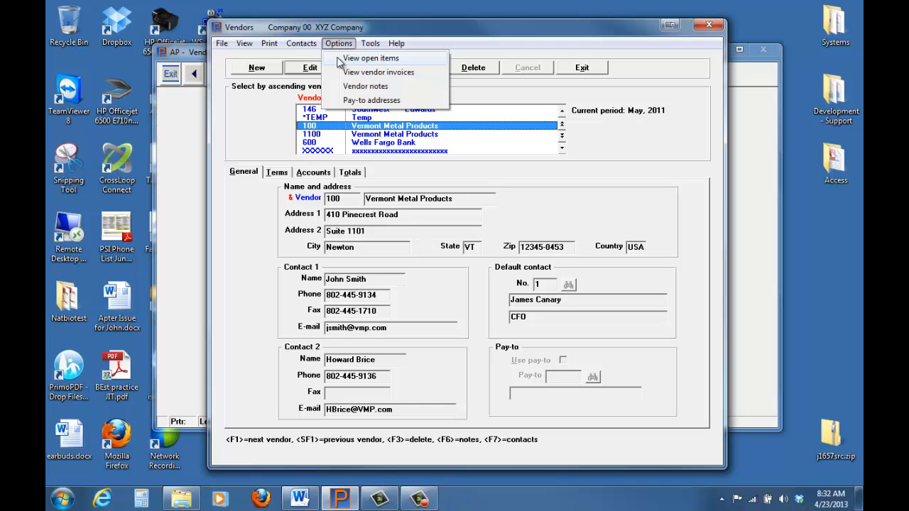
pyautogui.click(369, 58)
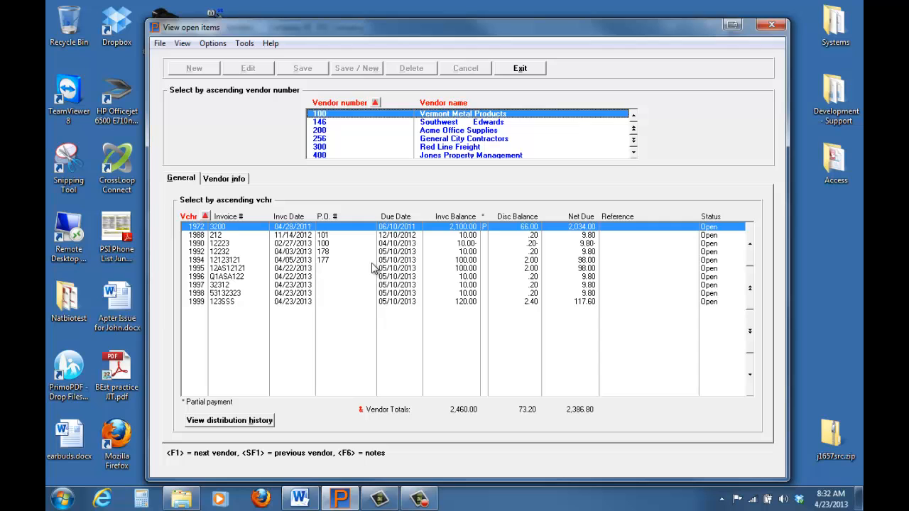
# Step: View the invoice history of Vermont Metal Products, check its available options and printable reports, and exit the history and the open items
pyautogui.click(218, 43)
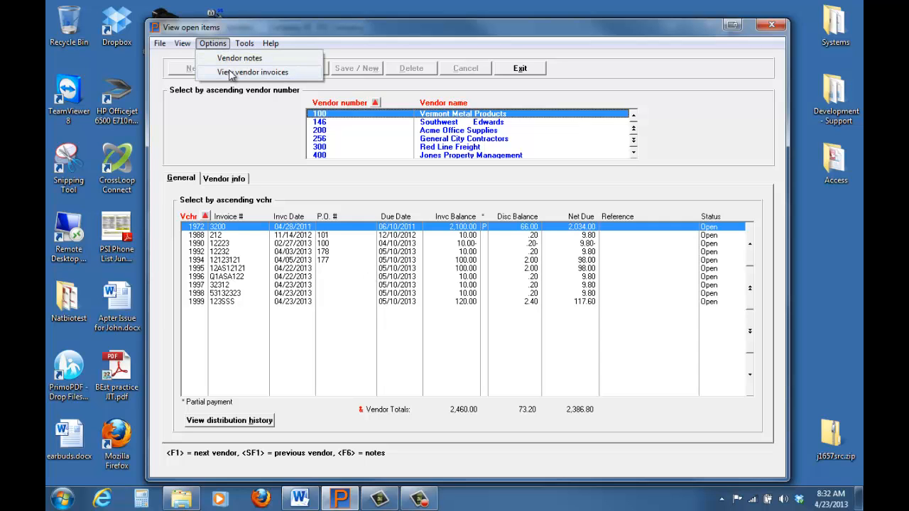
pyautogui.click(231, 72)
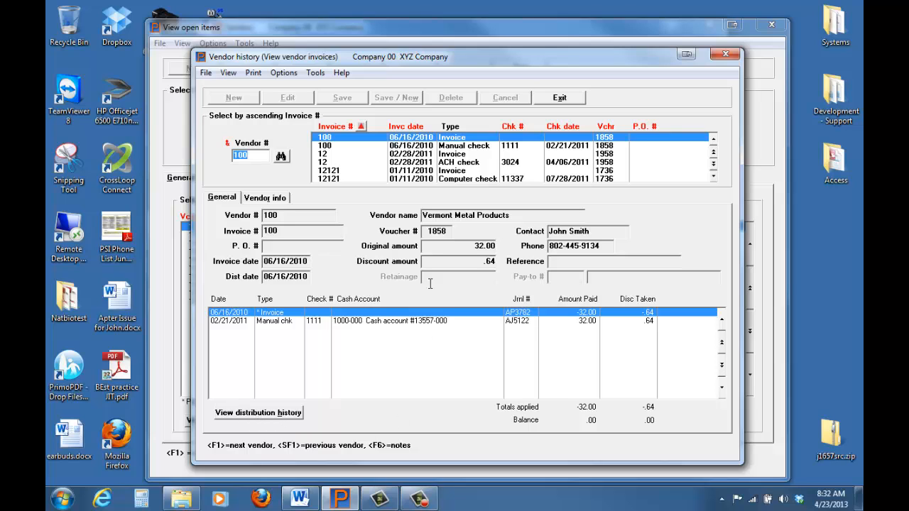
pyautogui.click(286, 74)
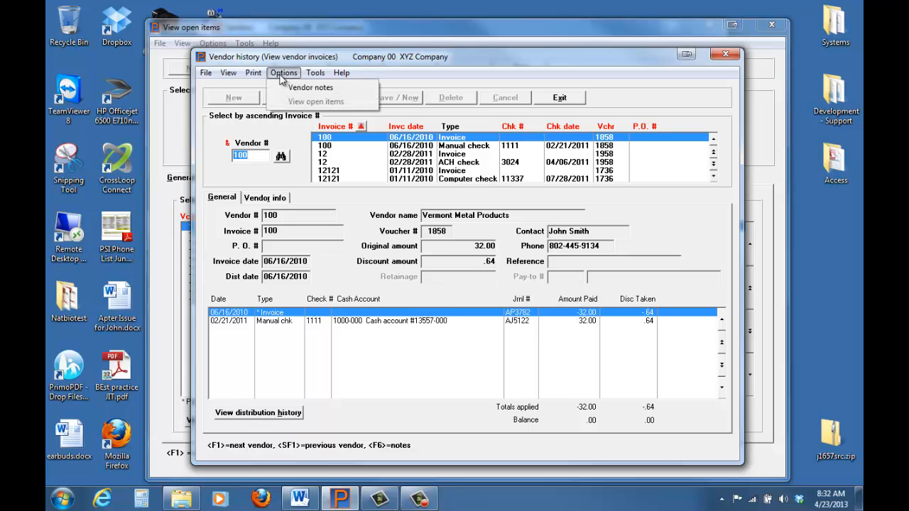
pyautogui.moveTo(254, 77)
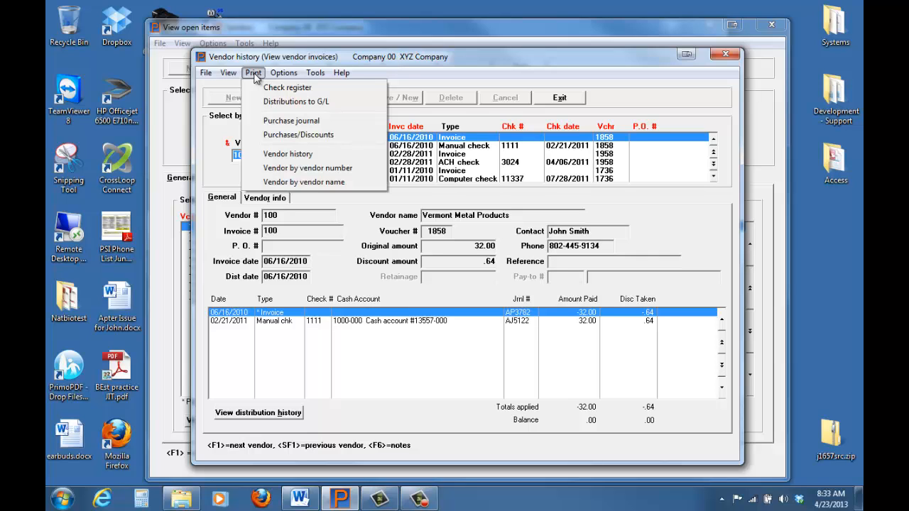
pyautogui.click(253, 74)
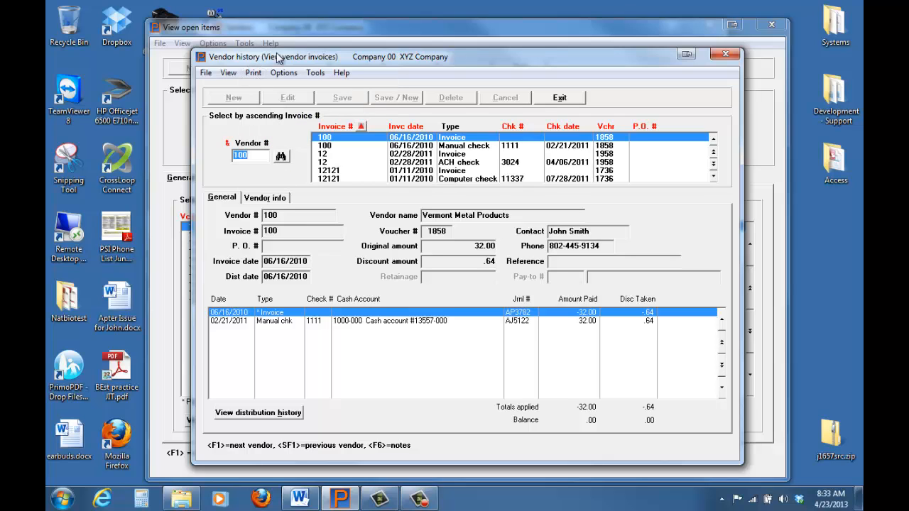
pyautogui.click(558, 98)
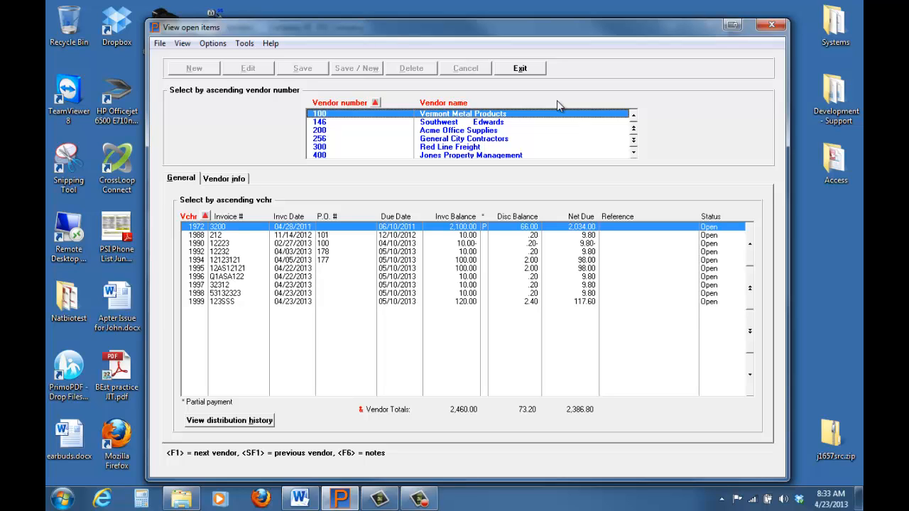
pyautogui.click(520, 68)
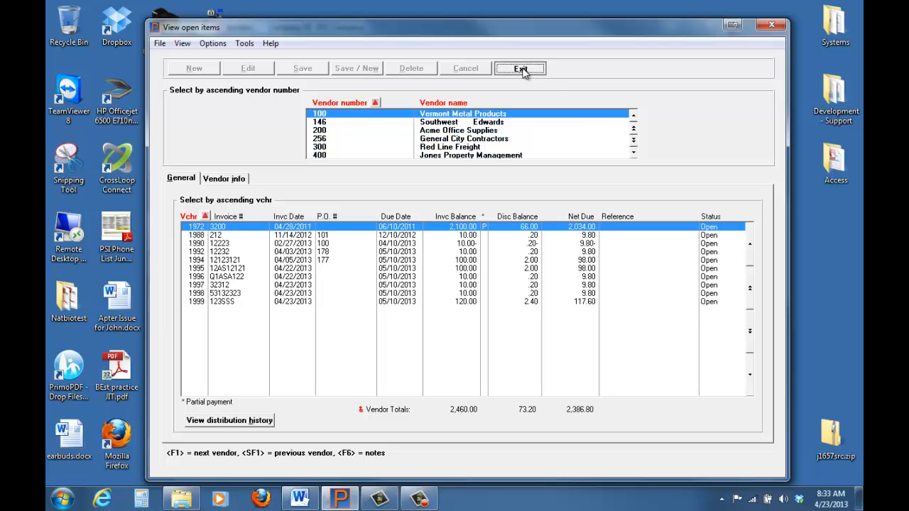